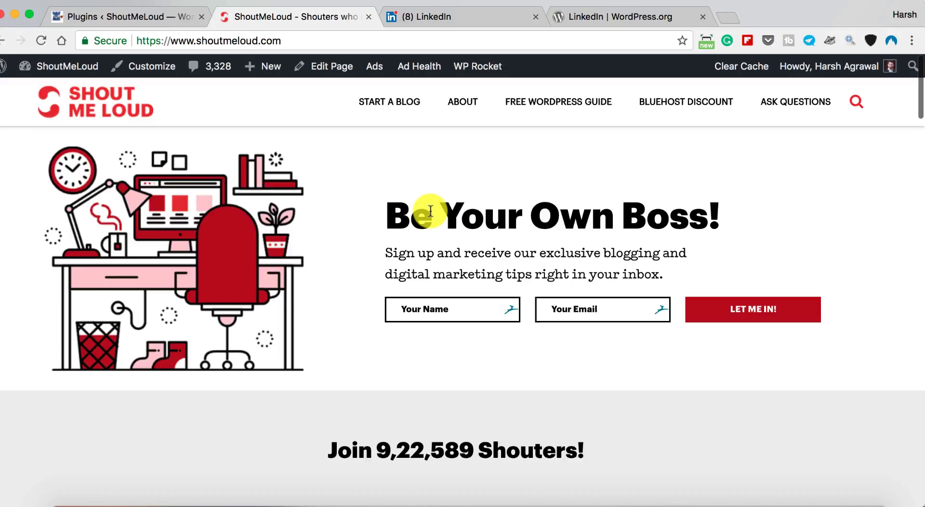
- Browse the WordPress.org LinkedIn-tag plugin listings and highlight the WP LinkedIn Auto Publish author's name
scroll(349, 241, down, 3)
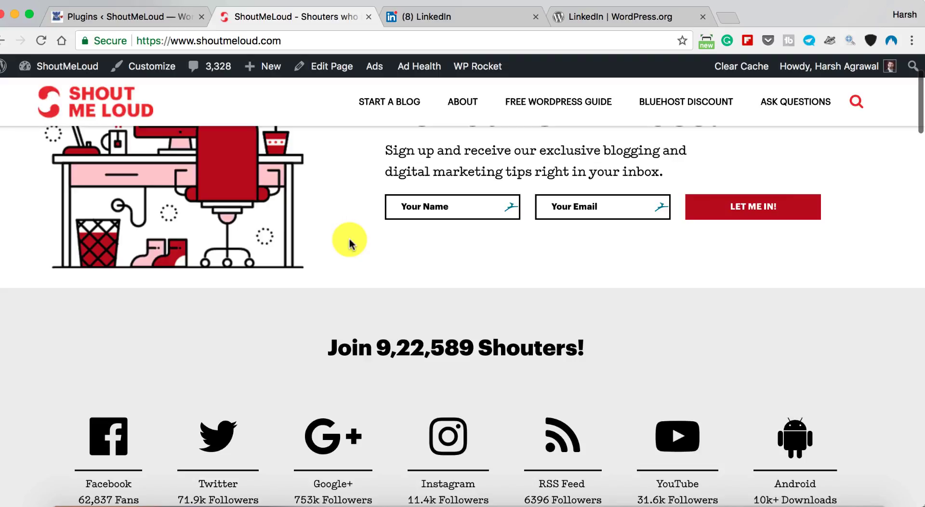
scroll(350, 240, down, 5)
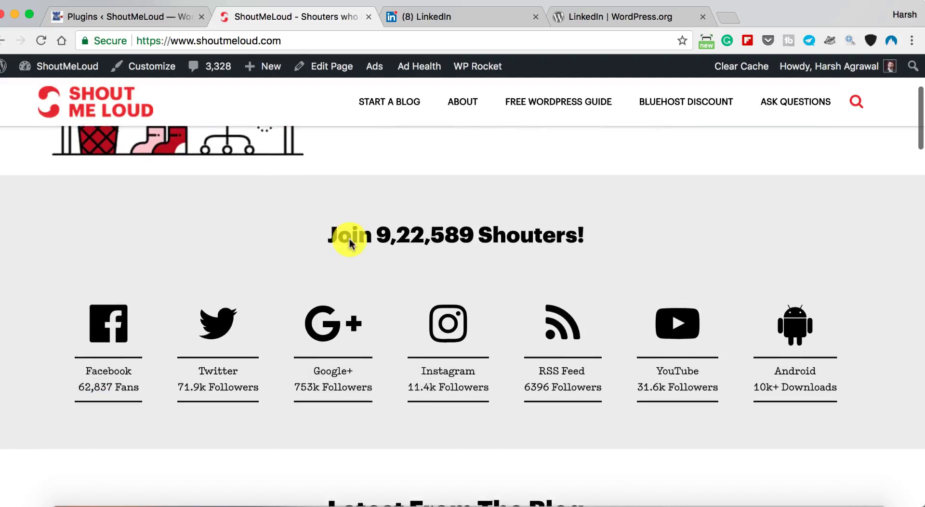
scroll(350, 241, down, 4)
scroll(349, 238, up, 12)
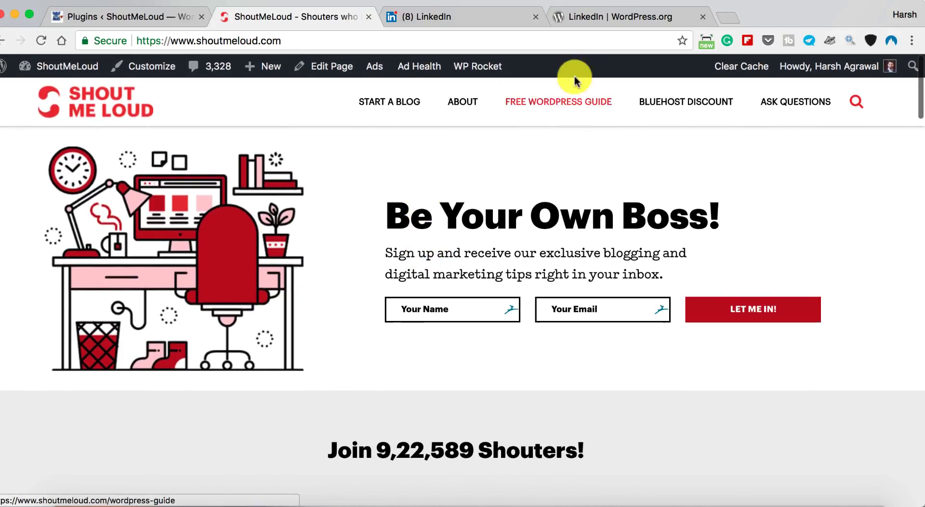
click(588, 23)
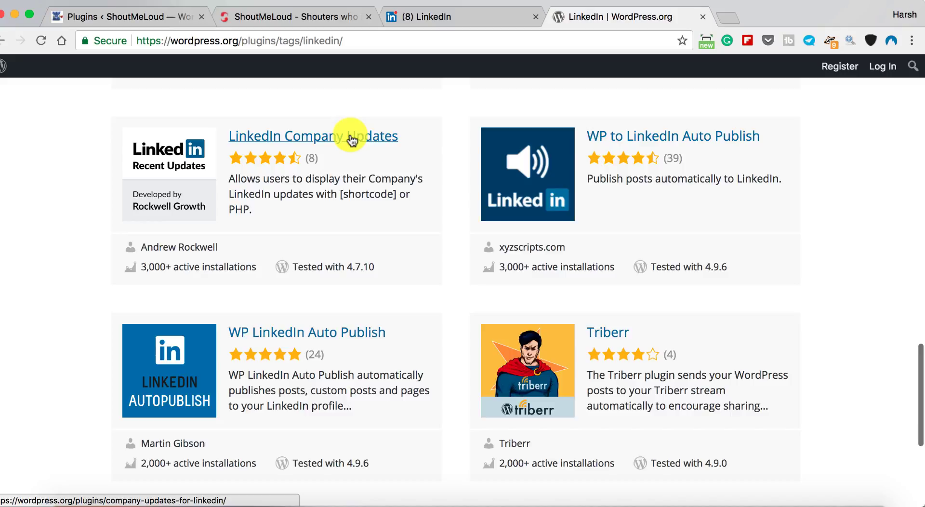
scroll(411, 251, down, 2)
scroll(411, 251, up, 2)
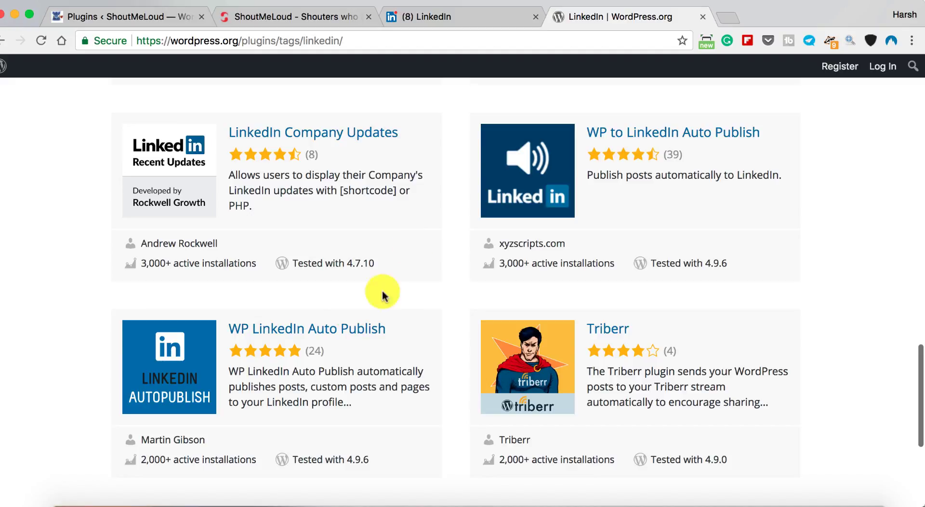
scroll(369, 270, up, 20)
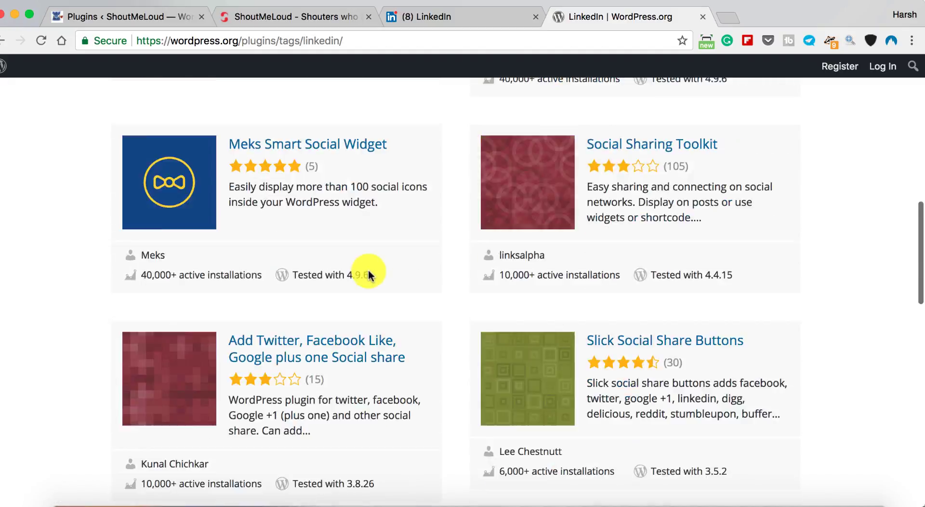
scroll(289, 149, down, 20)
scroll(288, 160, up, 3)
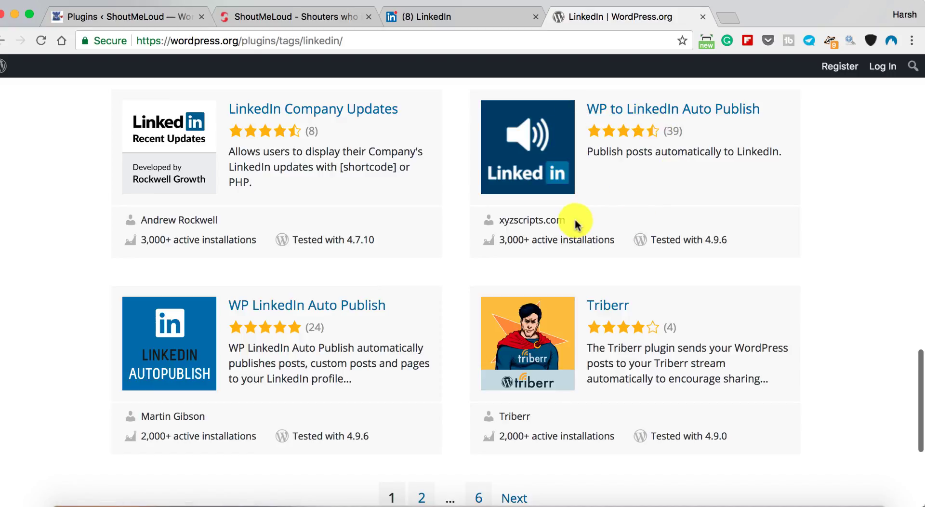
drag(206, 417, 145, 416)
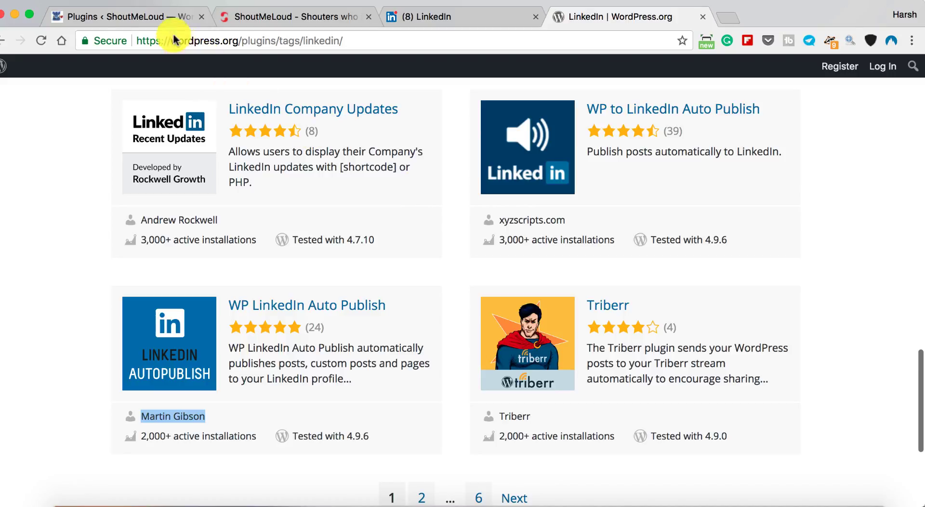
- Search the wp-admin Add New plugins page for 'Linkedin'
click(160, 19)
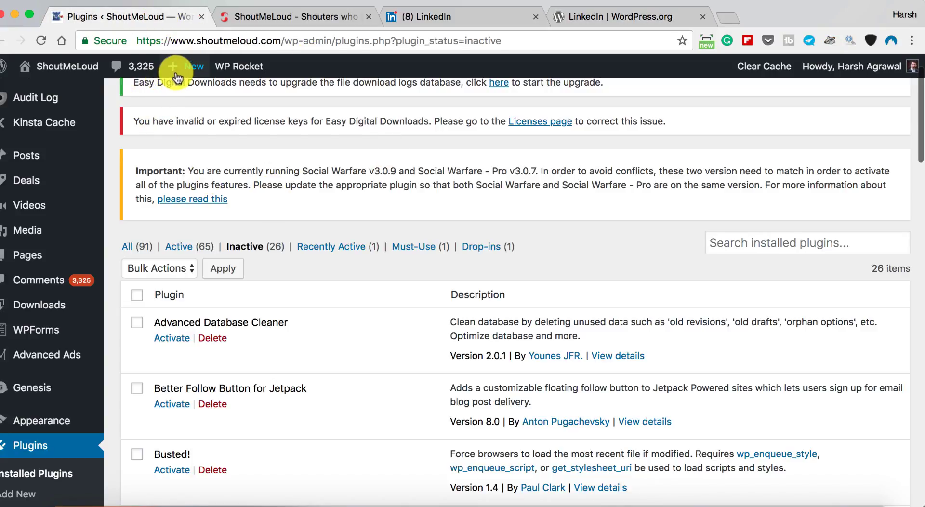
scroll(86, 376, down, 3)
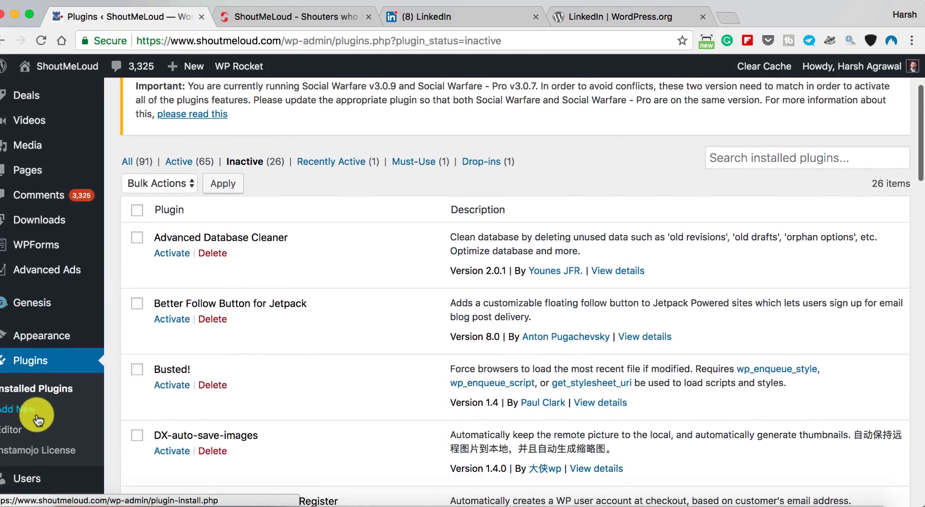
click(31, 407)
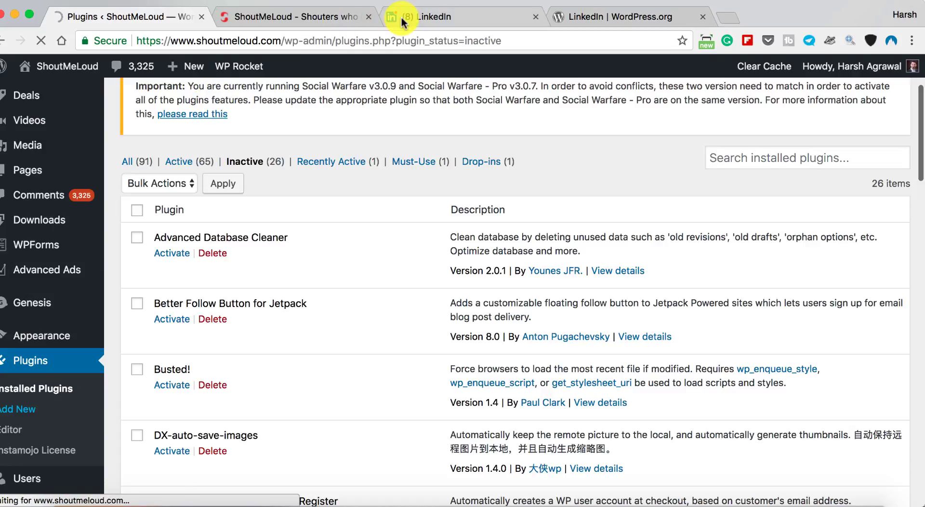
click(748, 308)
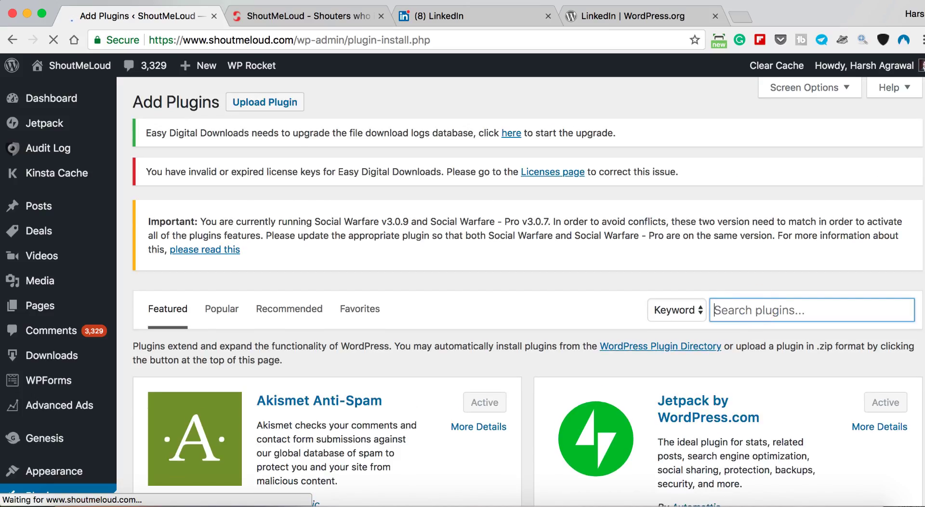
text(Linkedin)
- Compare the search result's author with the WordPress.org listing before installing
scroll(393, 356, down, 4)
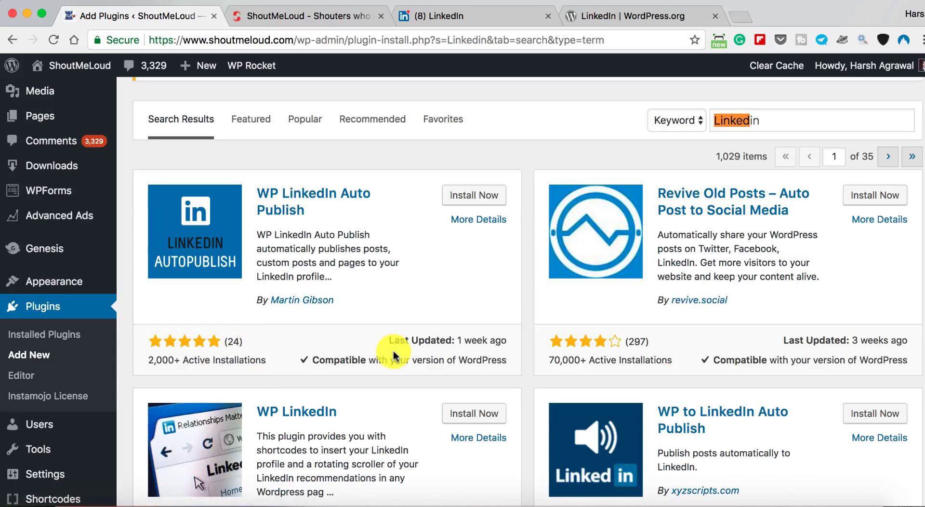
drag(353, 306, 270, 302)
click(598, 17)
click(482, 17)
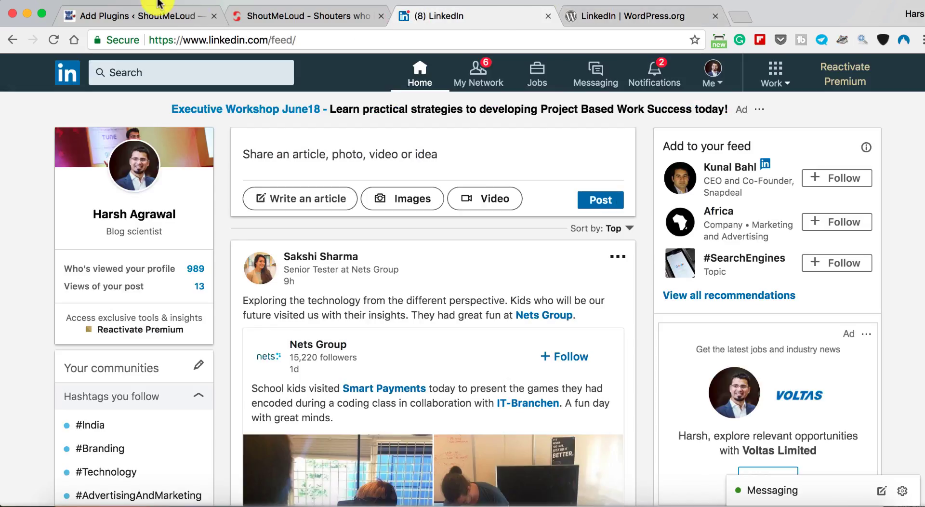
click(149, 16)
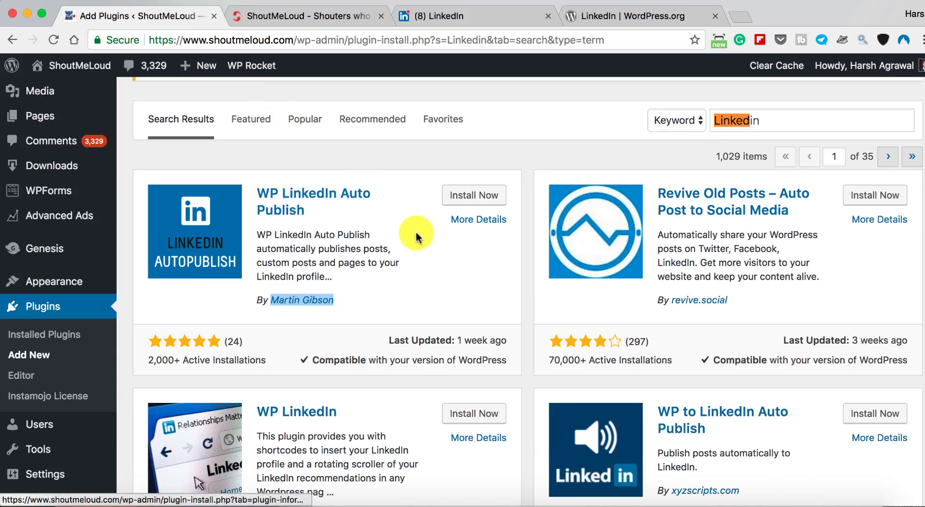
- Install and activate the WP LinkedIn Auto Publish plugin
click(477, 197)
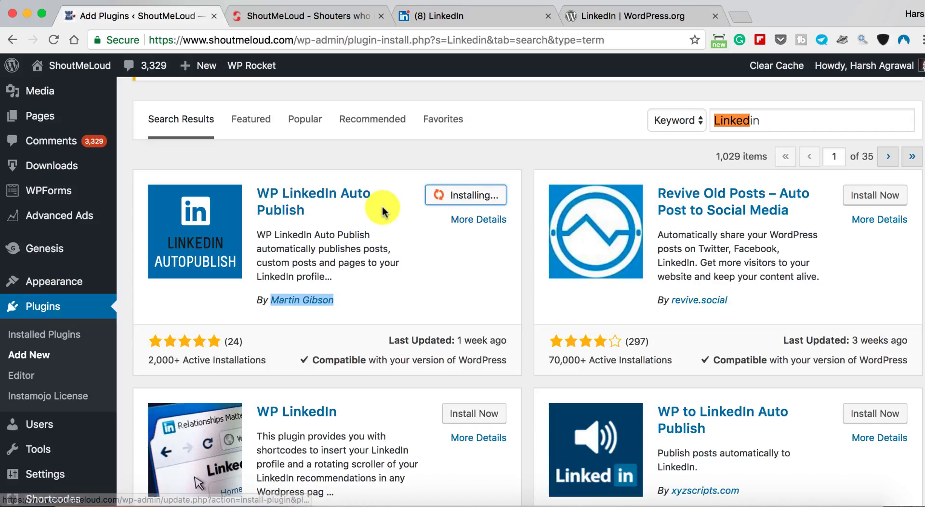
scroll(253, 173, down, 1)
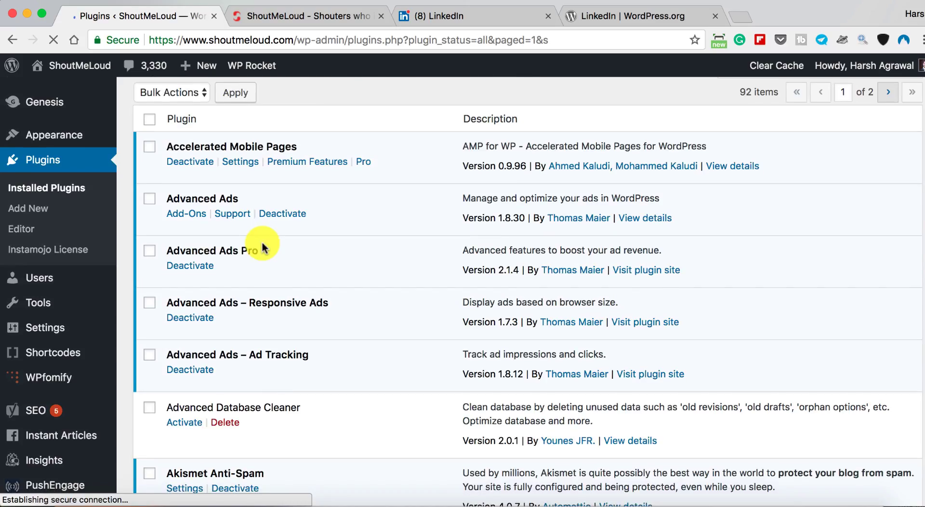
scroll(262, 242, down, 6)
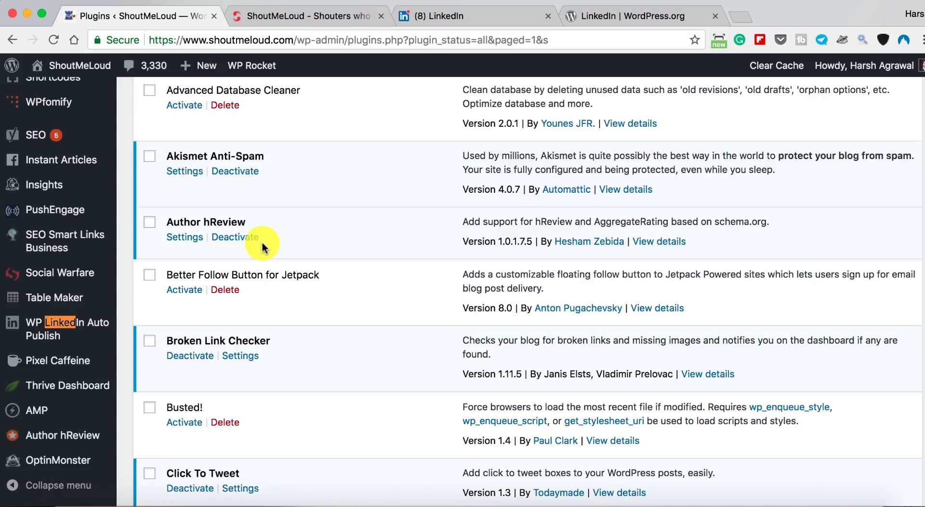
scroll(265, 244, up, 10)
- Find WP LinkedIn Auto Publish among the active plugins and open its settings page
click(217, 225)
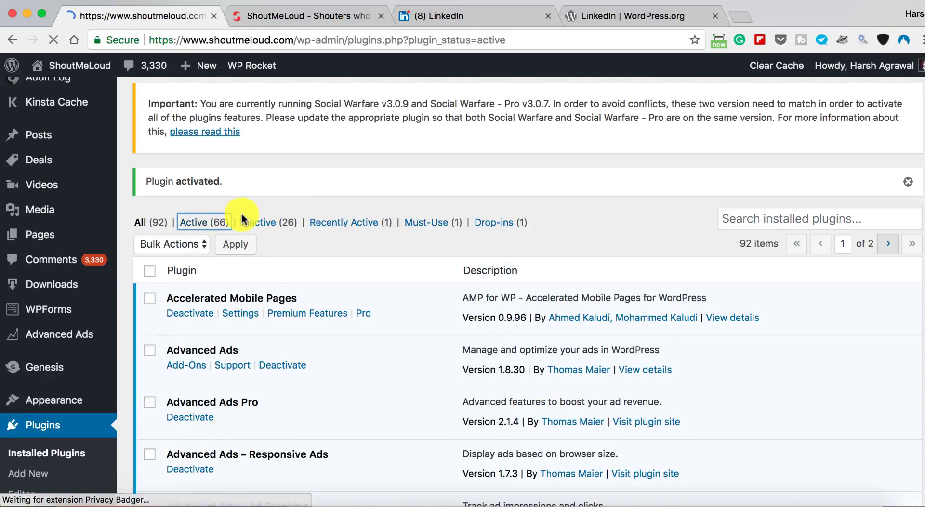
key(super+f)
text(linked)
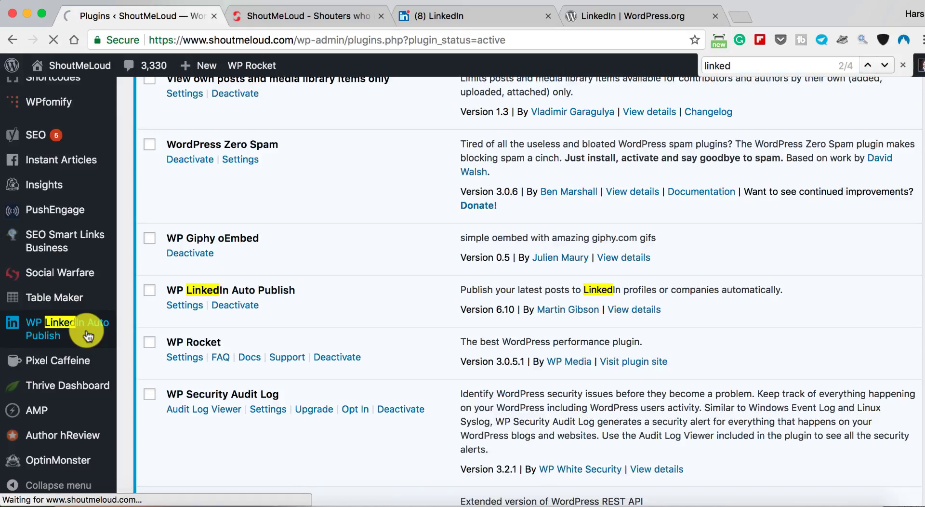
click(88, 336)
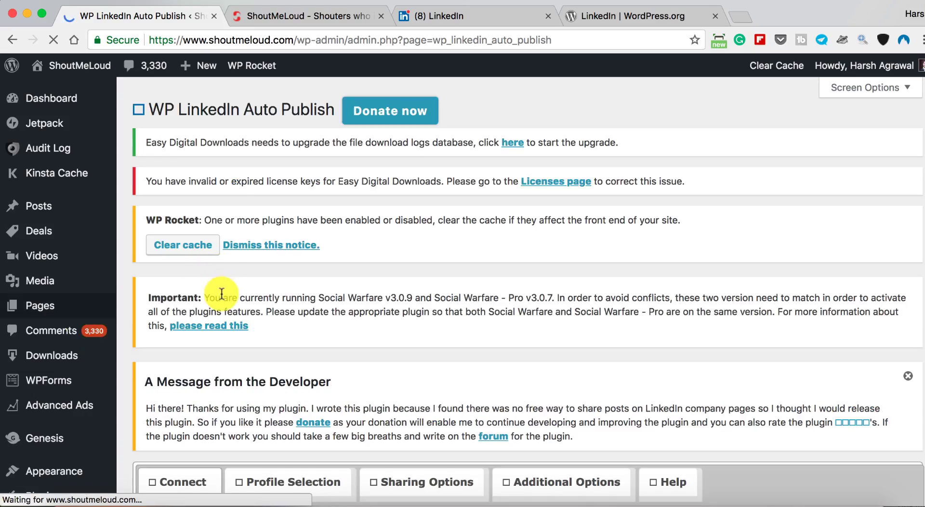
- Connect the plugin to the LinkedIn account and confirm the success message
scroll(221, 295, down, 5)
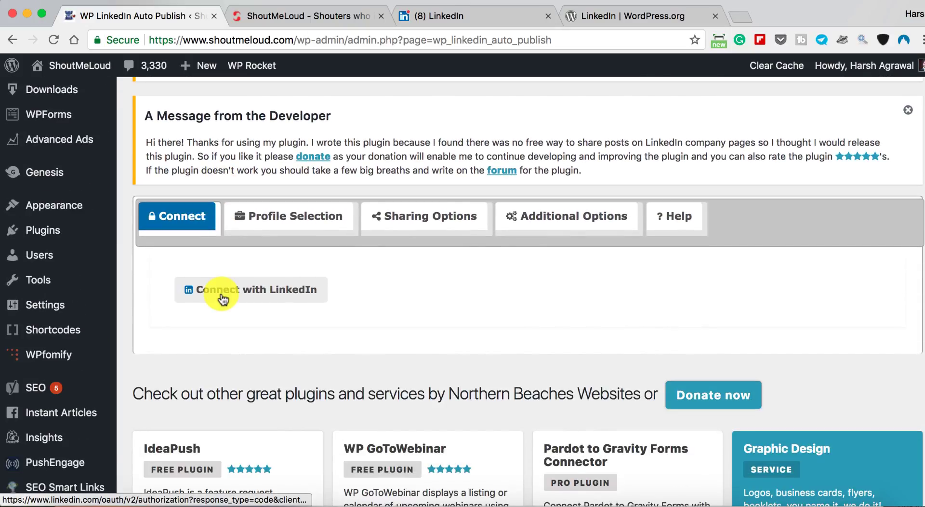
click(223, 299)
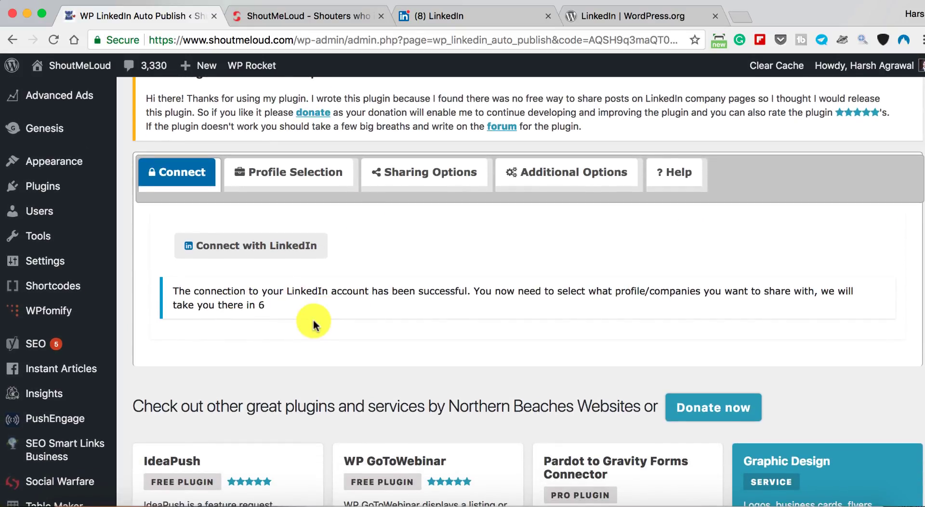
drag(291, 291, 680, 292)
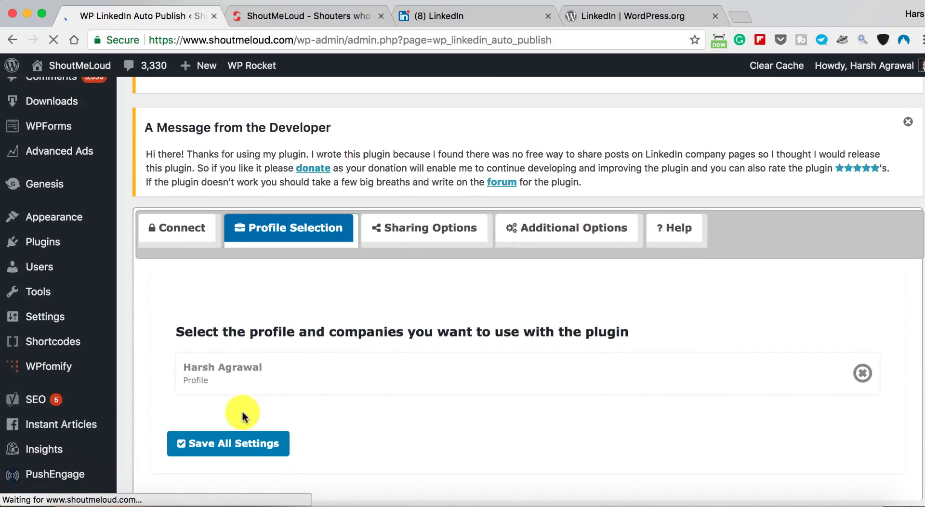
- Tick the personal LinkedIn profile on Profile Selection and save all settings
click(245, 383)
scroll(239, 374, down, 3)
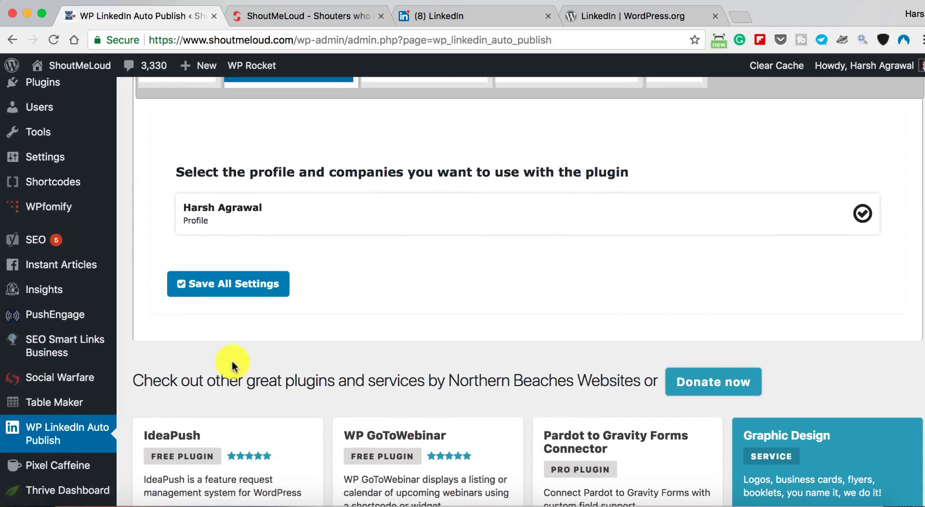
click(234, 292)
scroll(235, 291, up, 2)
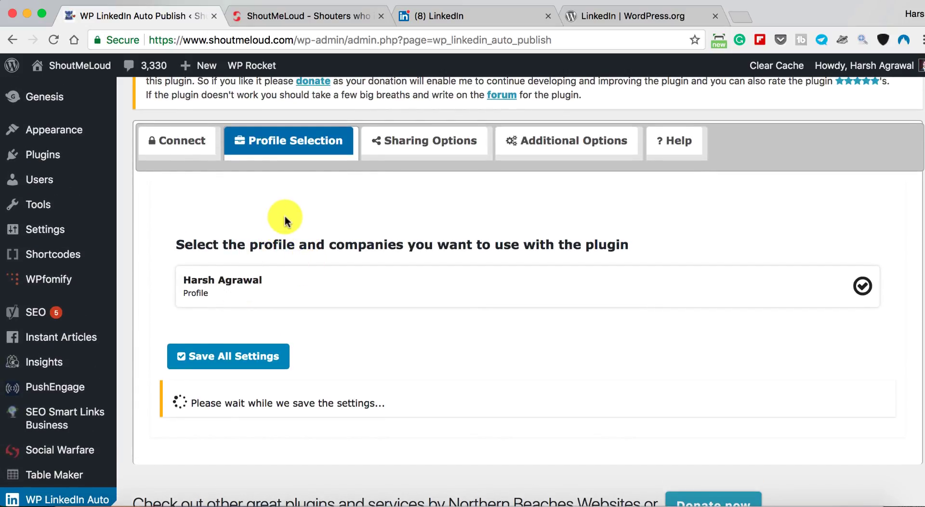
- In Sharing Options, keep the share method set to Simple
click(388, 140)
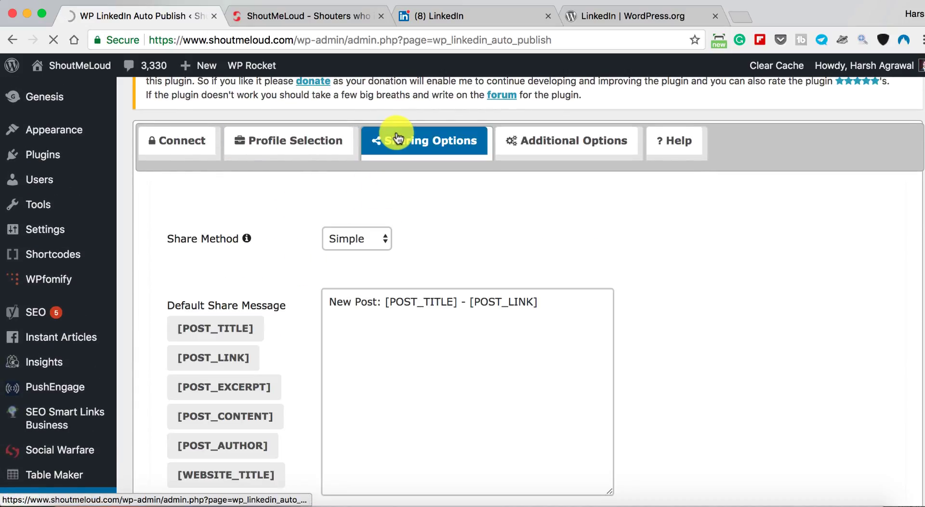
scroll(341, 173, down, 2)
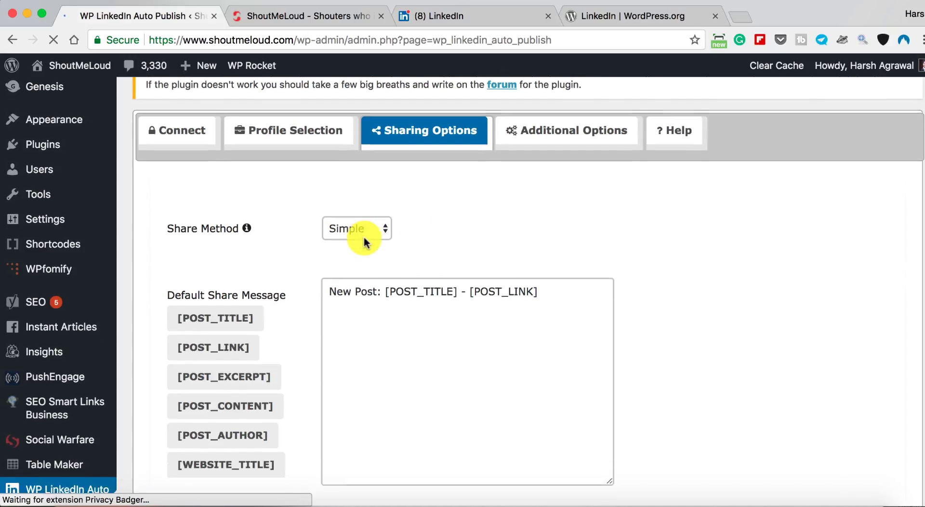
click(382, 213)
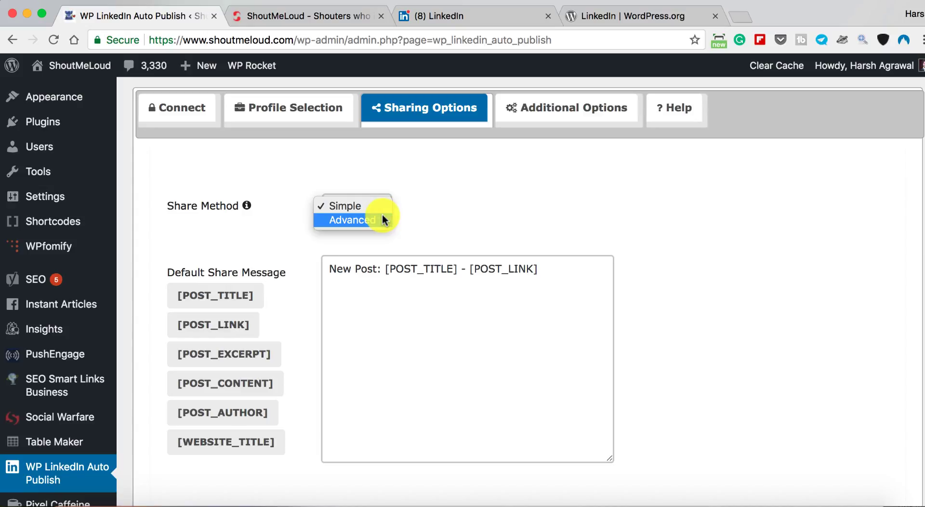
click(434, 198)
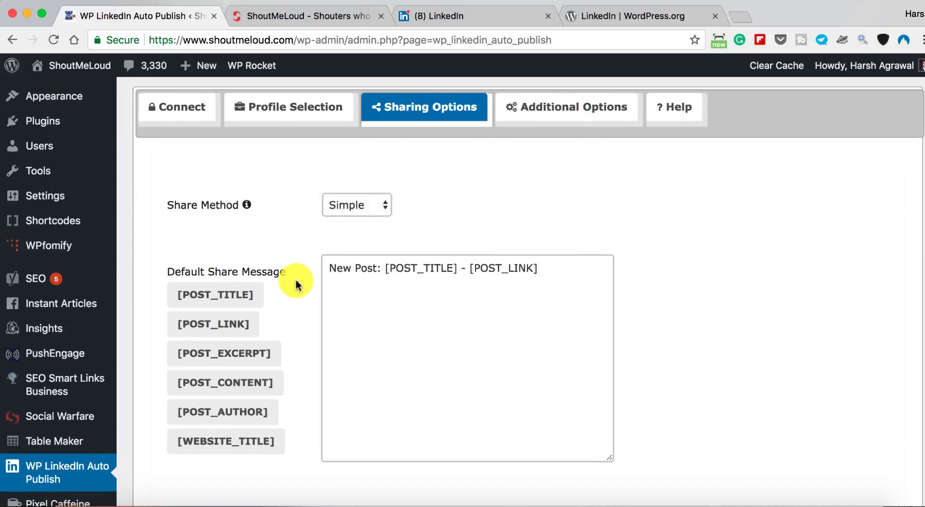
scroll(295, 284, down, 2)
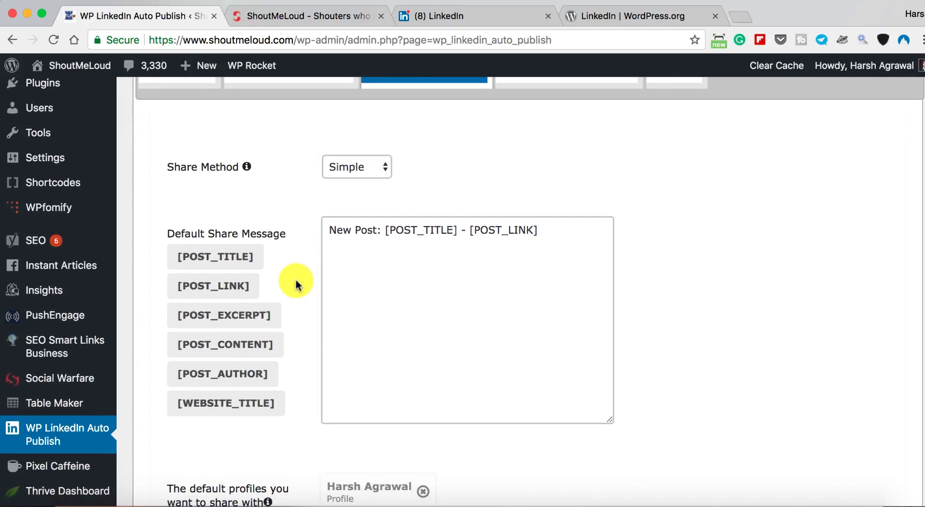
- Remove the 'New Post:' prefix and rework the existing Default Share Message text
click(383, 231)
key(BackSpace)
key(BackSpace)
key(BackSpace)
key(BackSpace)
key(BackSpace)
key(BackSpace)
key(BackSpace)
key(BackSpace)
key(BackSpace)
key(BackSpace)
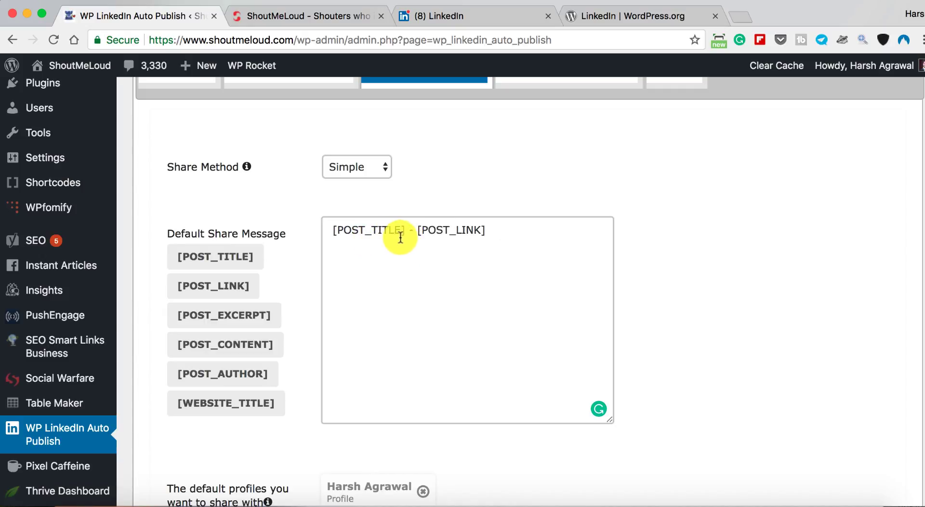
drag(407, 232, 331, 230)
click(489, 230)
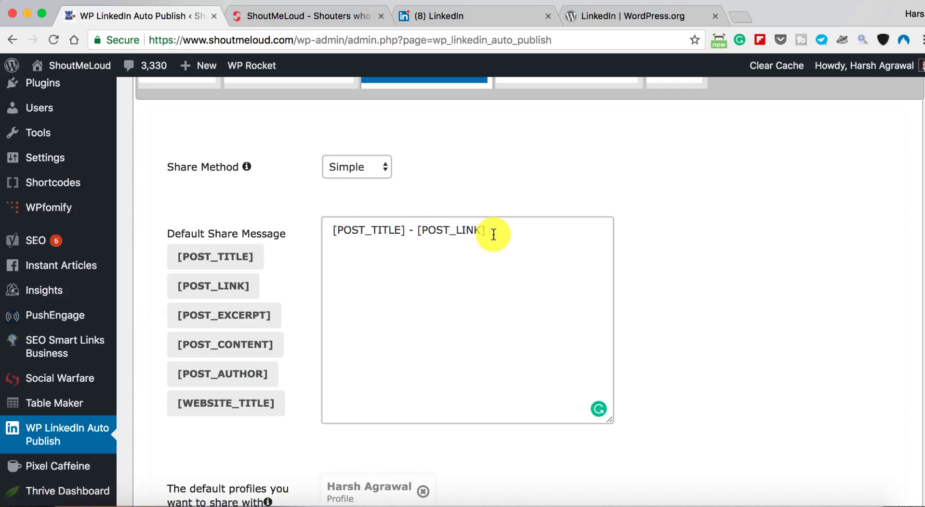
scroll(299, 254, down, 1)
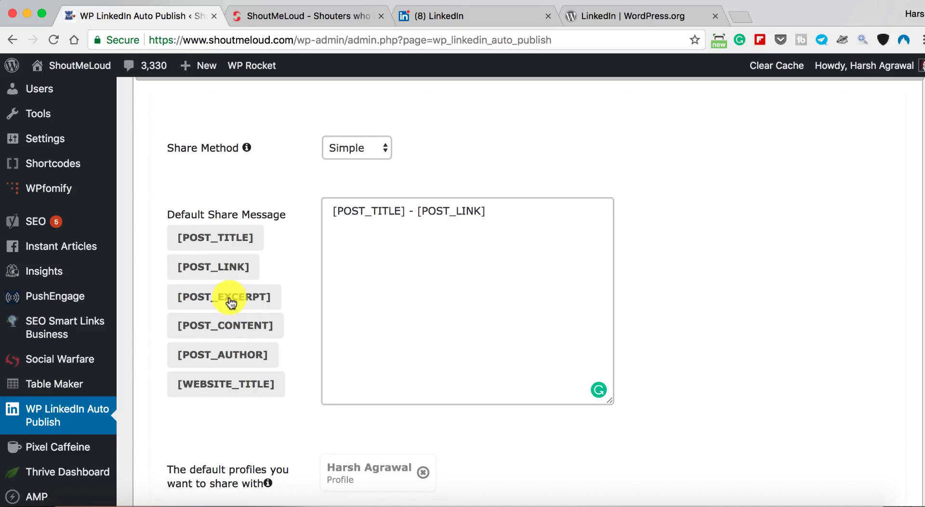
drag(230, 296, 398, 251)
click(301, 297)
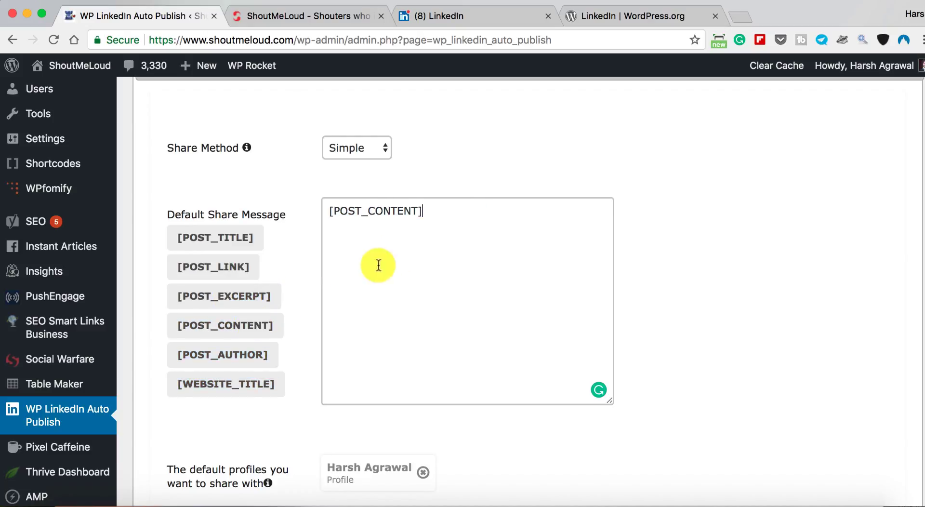
- Clear the message and insert the [POST_TITLE], [POST_LINK] and [POST_CONTENT] placeholders
triple_click(423, 212)
key(BackSpace)
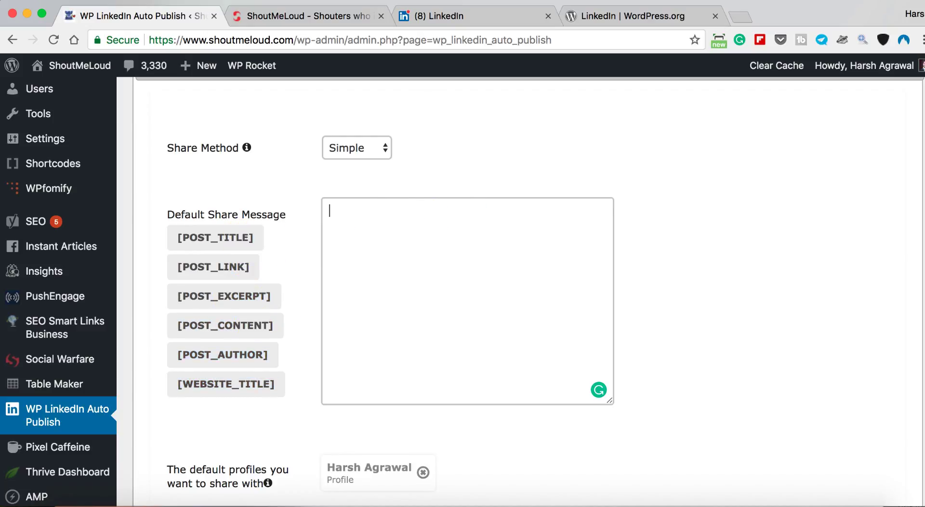
click(241, 237)
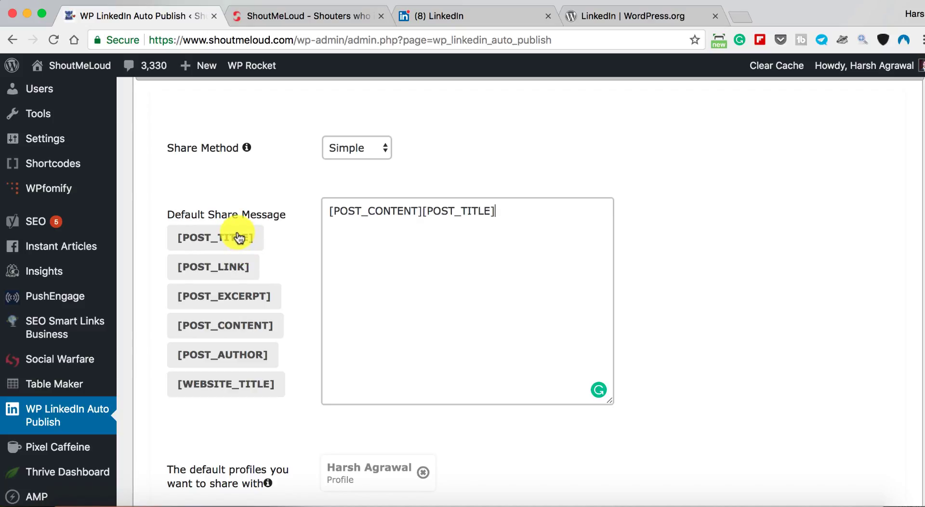
click(234, 262)
click(246, 325)
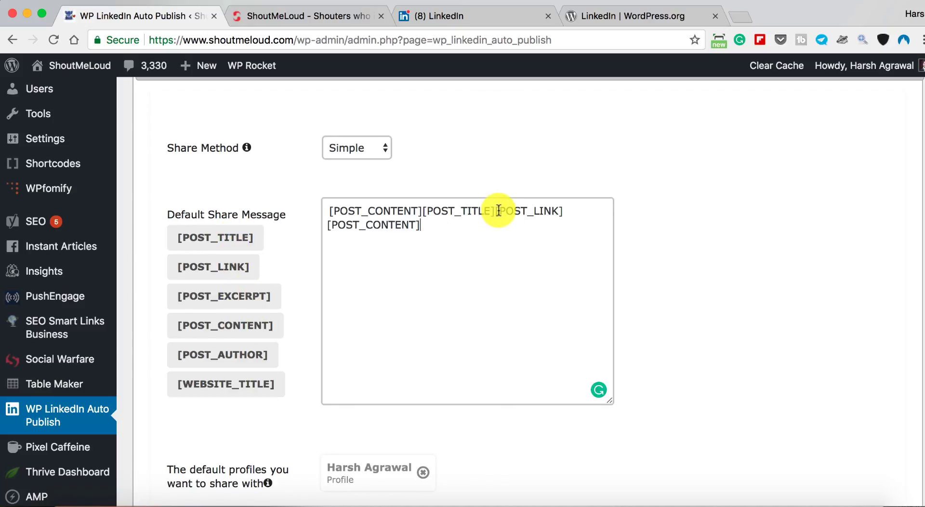
- Delete the duplicate [POST_CONTENT] and put it after a blank line below [POST_TITLE][POST_LINK]
drag(494, 211, 320, 211)
key(BackSpace)
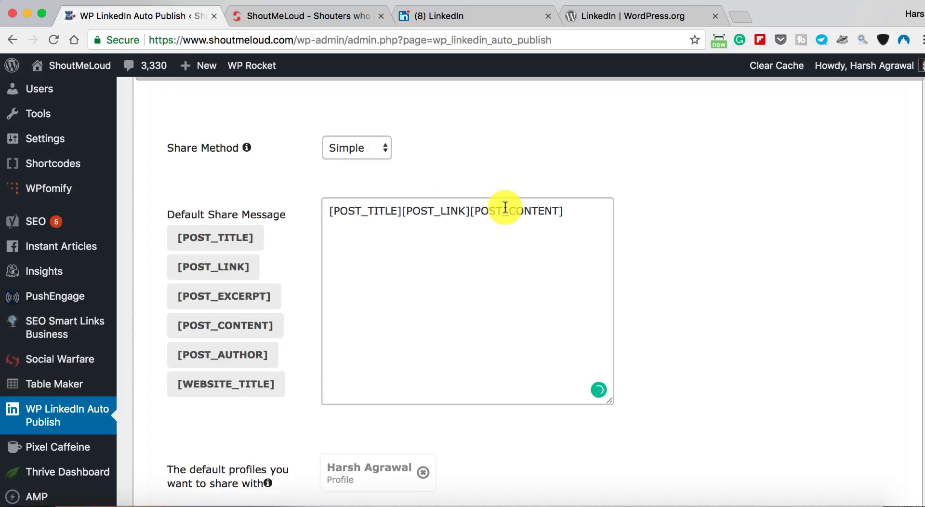
click(470, 211)
key(Return)
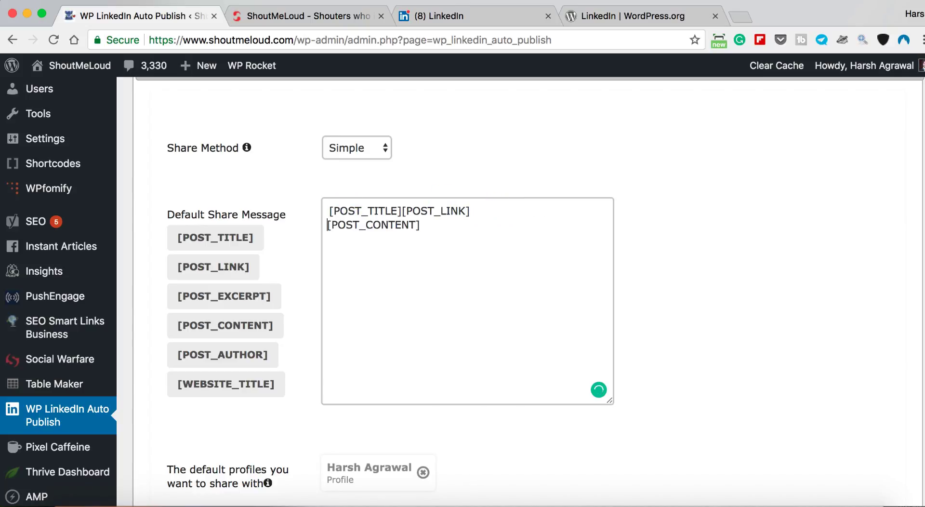
key(Return)
click(459, 271)
- Select the connected LinkedIn profile card as the default share target
scroll(458, 270, down, 5)
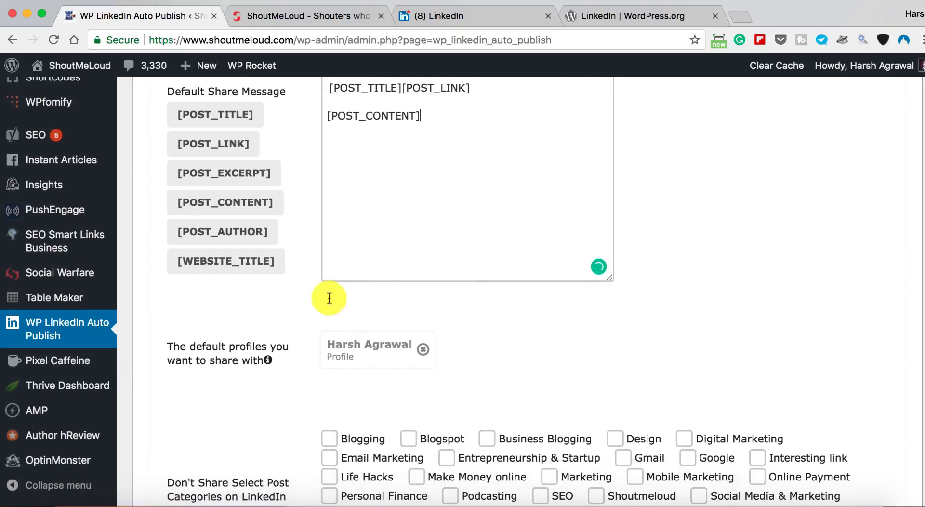
scroll(413, 155, up, 4)
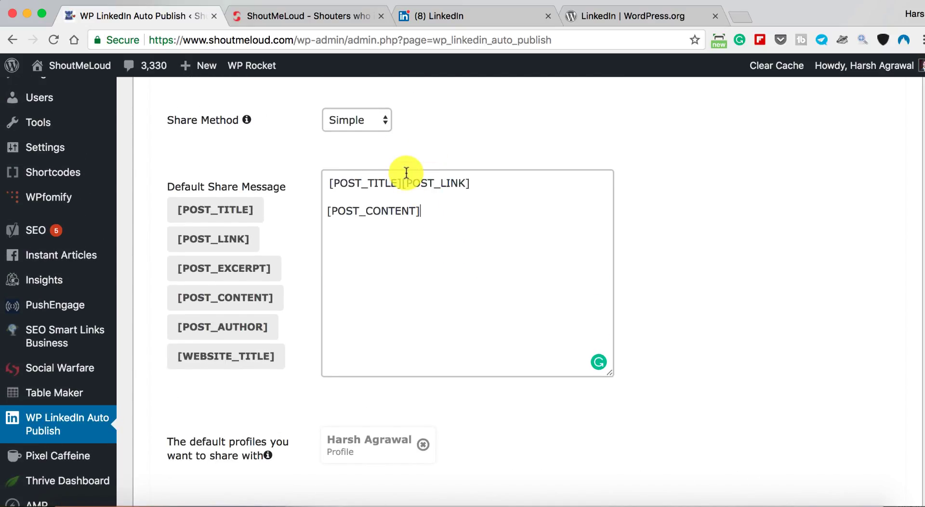
scroll(400, 218, down, 5)
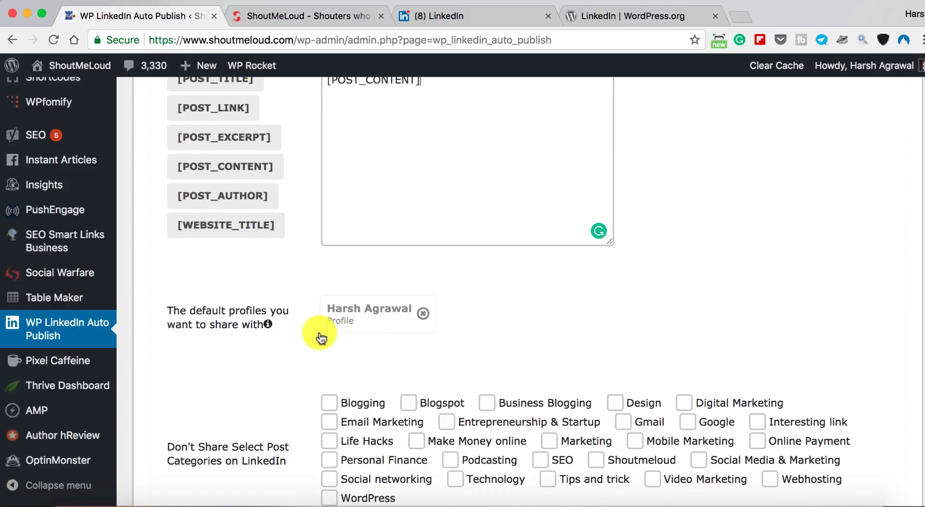
click(359, 318)
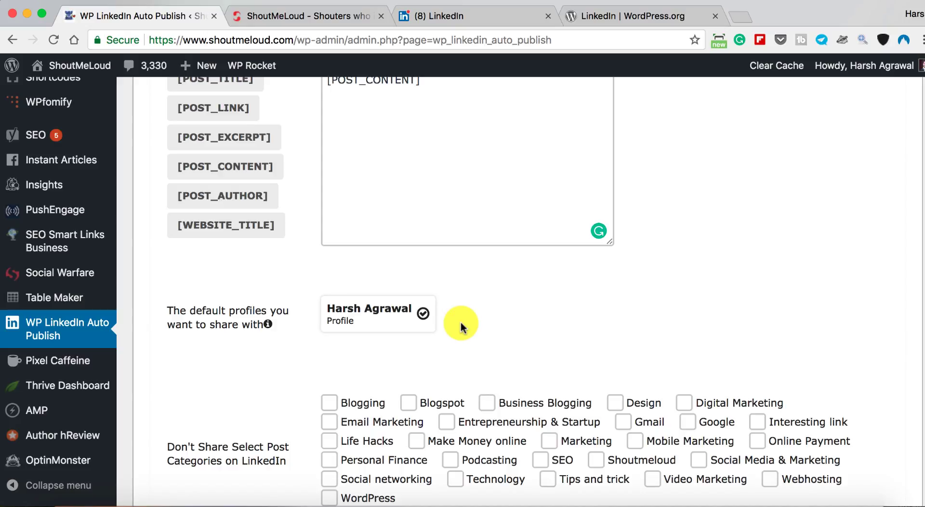
- Share Posts, Pages, Downloads and Deals, then save all settings
scroll(461, 322, down, 1)
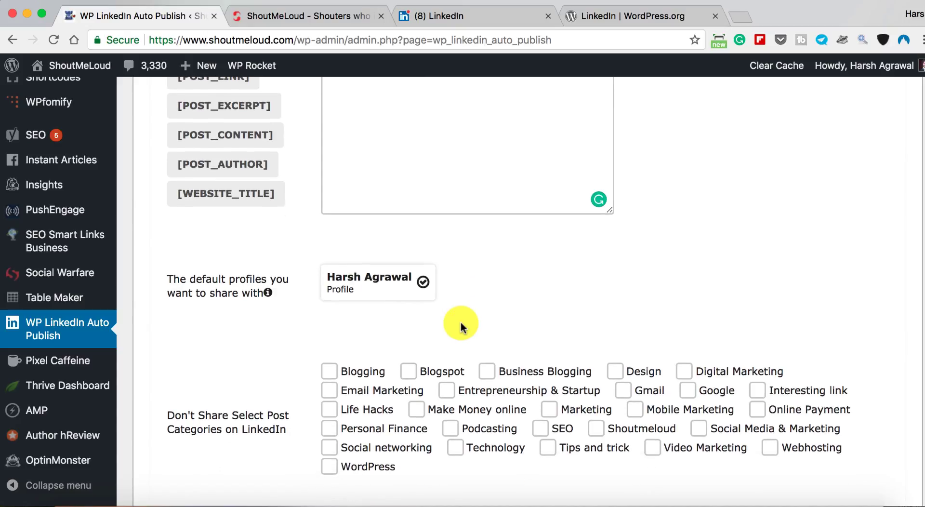
scroll(460, 322, down, 3)
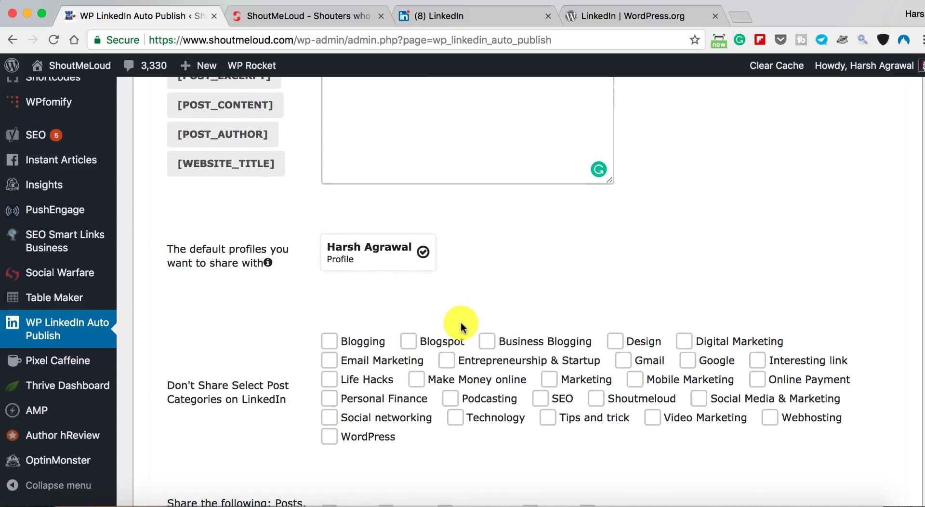
scroll(343, 223, down, 1)
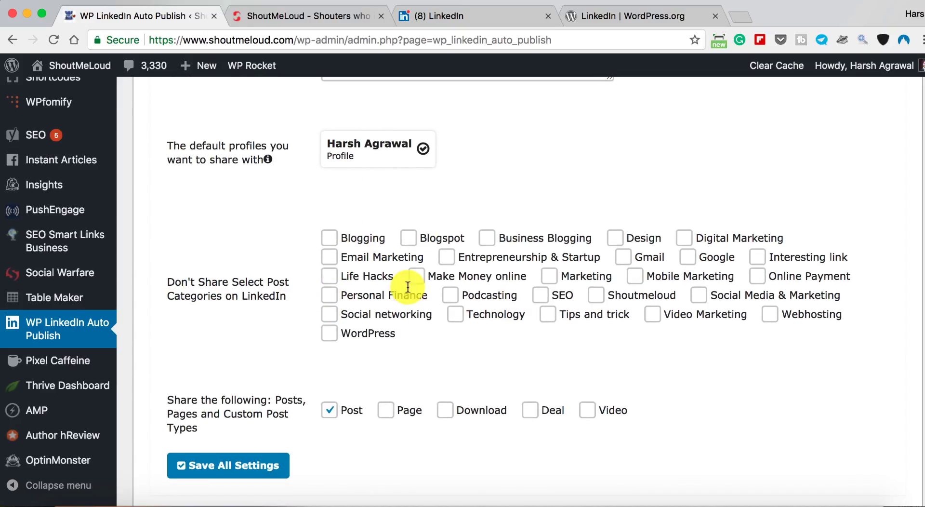
scroll(383, 297, down, 2)
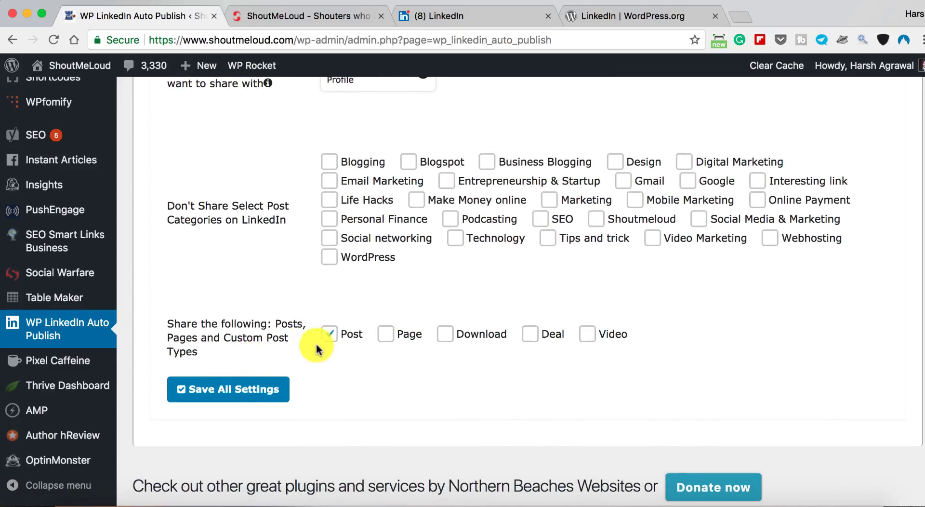
click(414, 338)
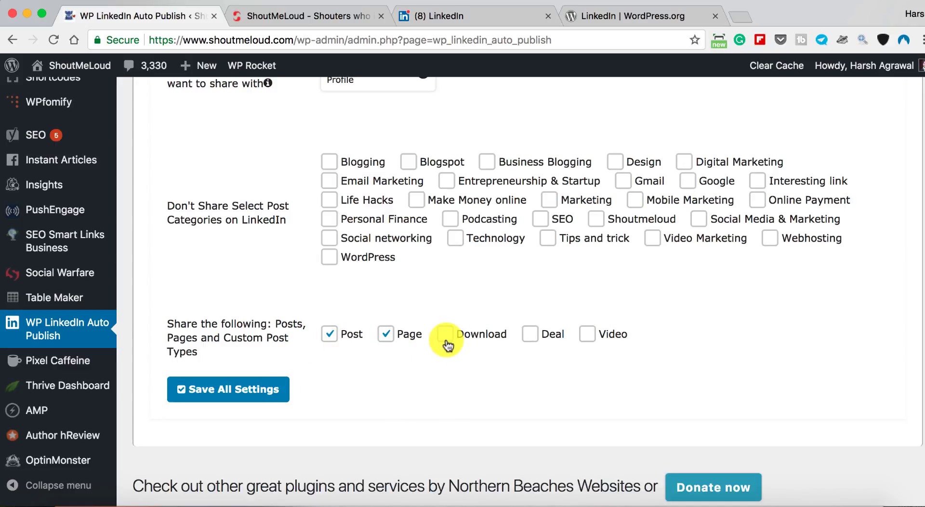
click(530, 334)
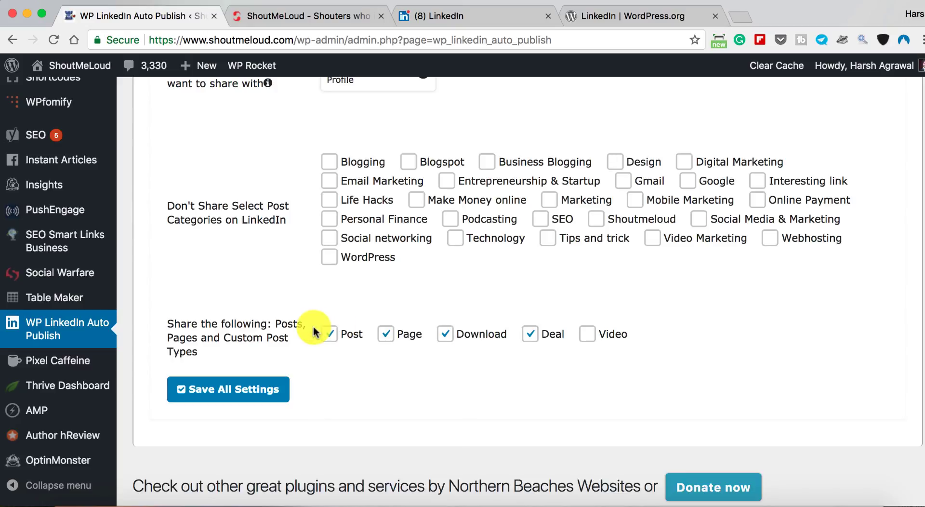
click(249, 391)
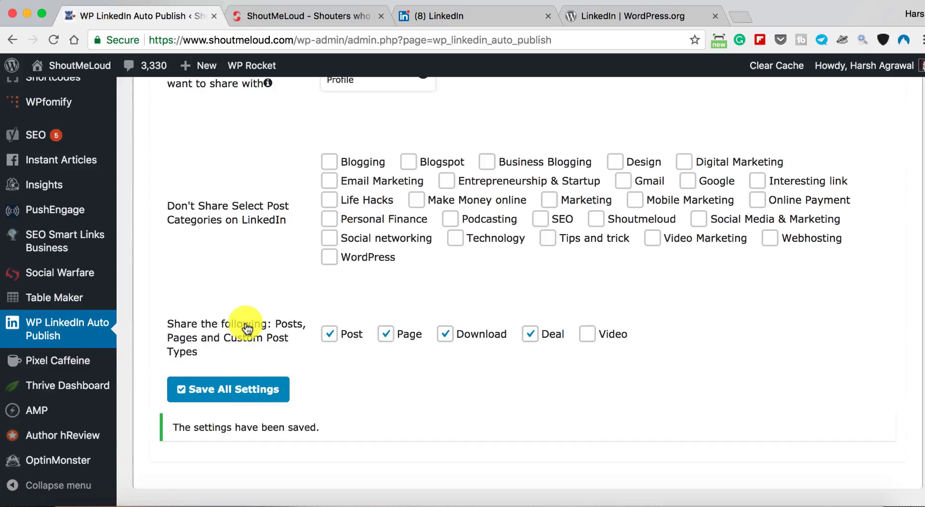
scroll(243, 325, up, 15)
- Enable 'By default don't share posts on LinkedIn' in Additional Options and save
click(559, 227)
scroll(340, 250, down, 3)
scroll(323, 238, down, 2)
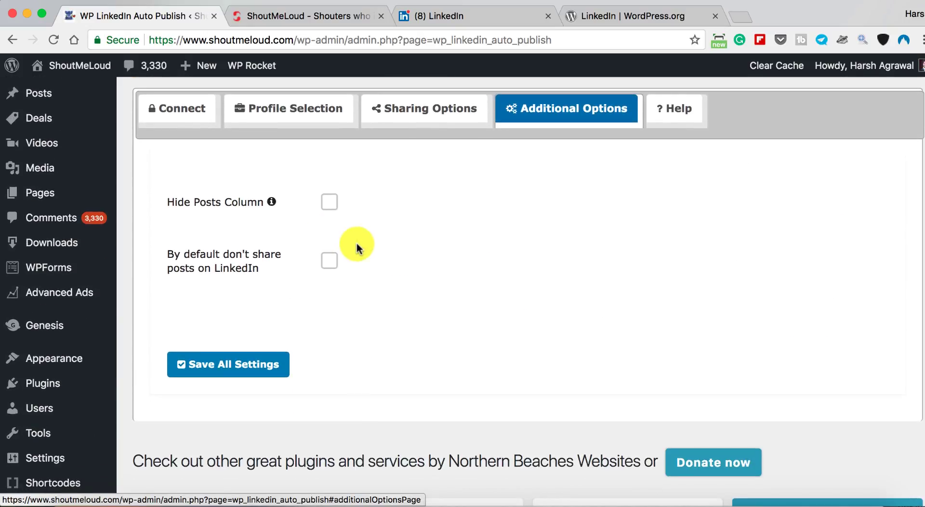
click(327, 265)
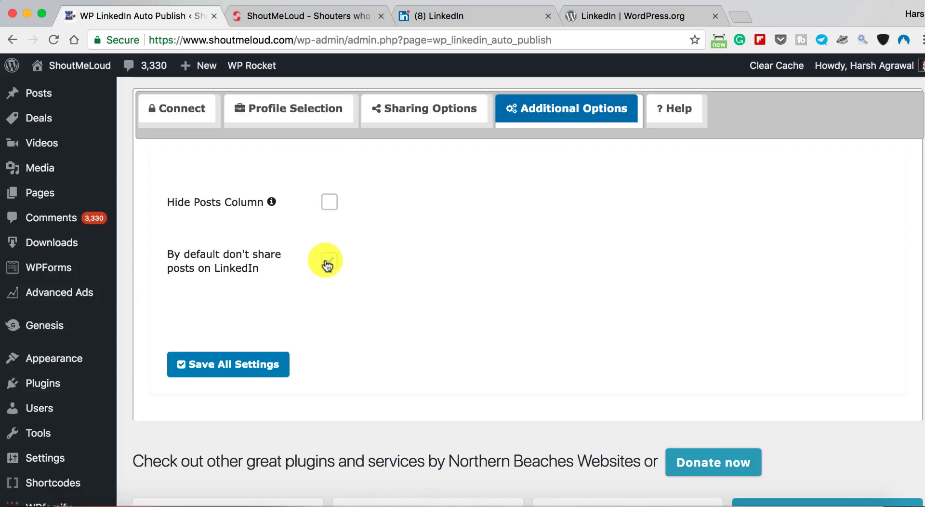
click(248, 362)
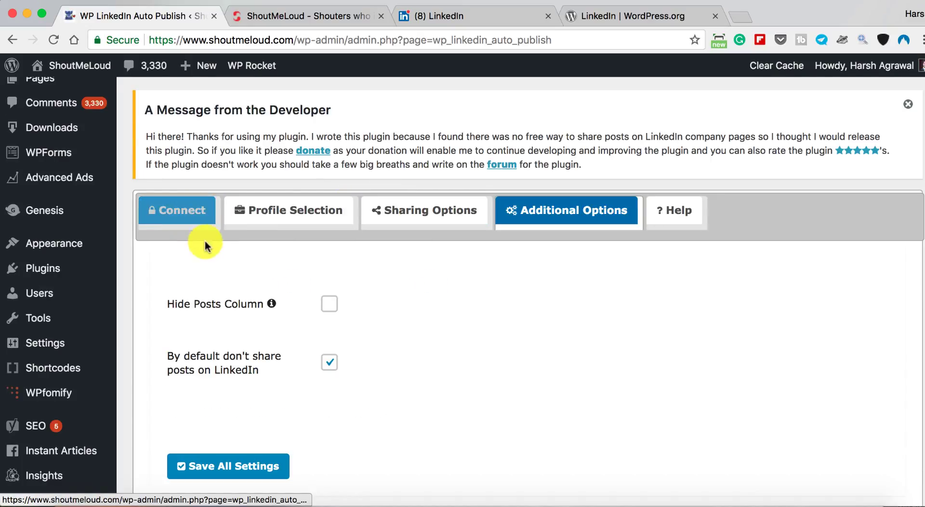
- Review the Profile Selection and Sharing Options tabs, then return to Additional Options
click(263, 219)
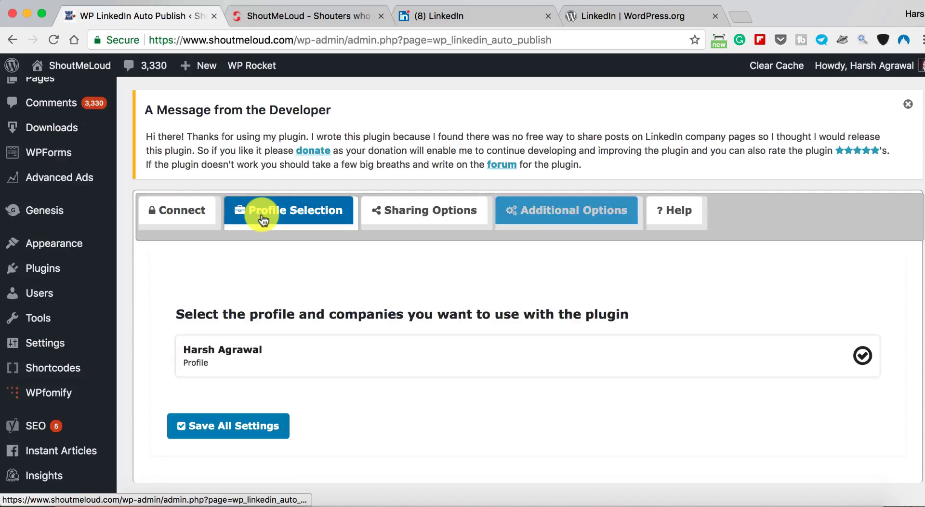
click(398, 221)
scroll(399, 290, down, 3)
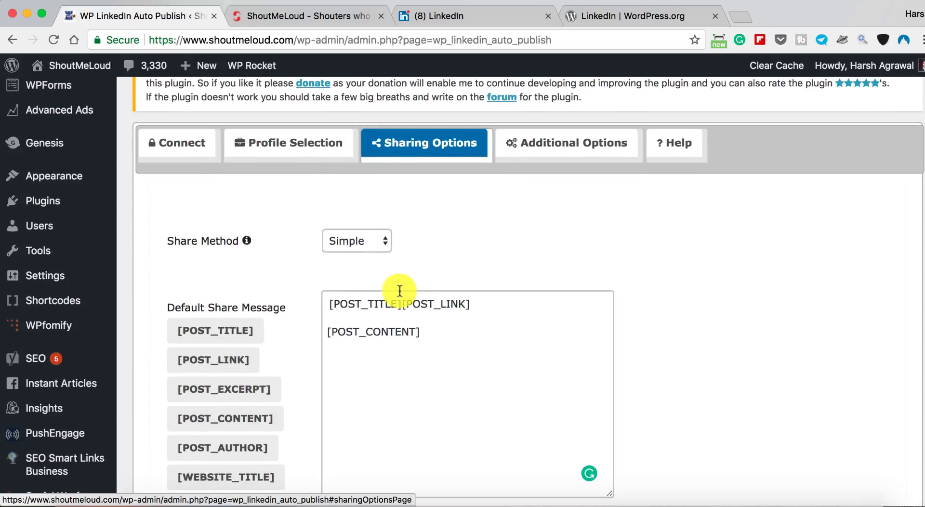
click(520, 151)
scroll(417, 218, down, 1)
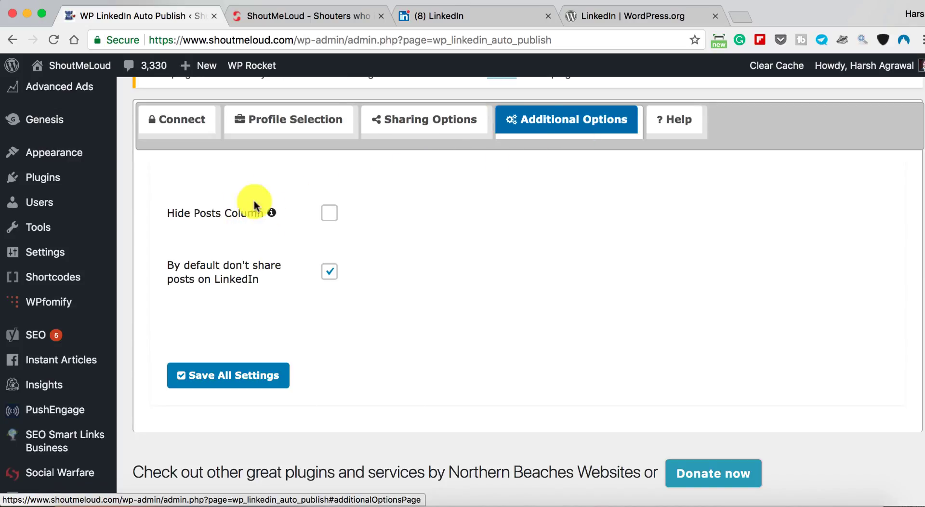
scroll(233, 180, up, 5)
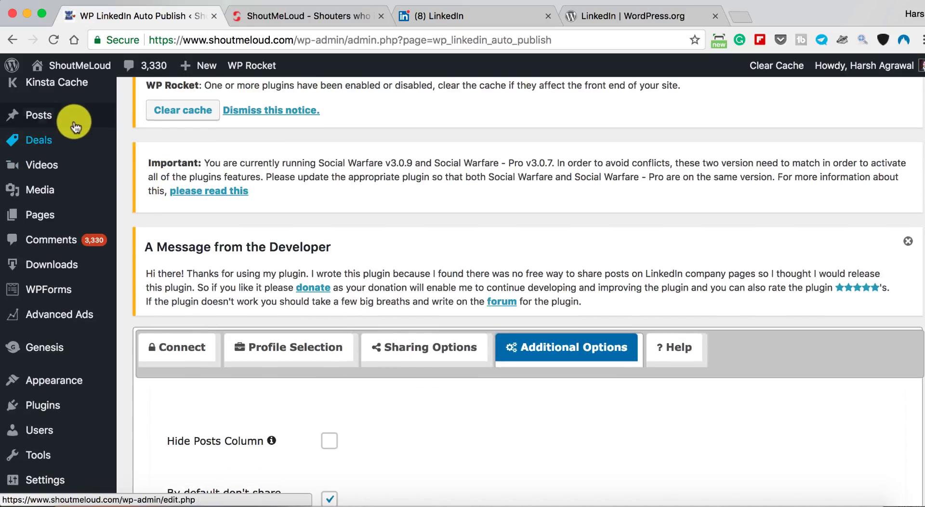
- Open the Posts list in a new tab and check its Shared on LinkedIn column
super+click(145, 116)
click(299, 20)
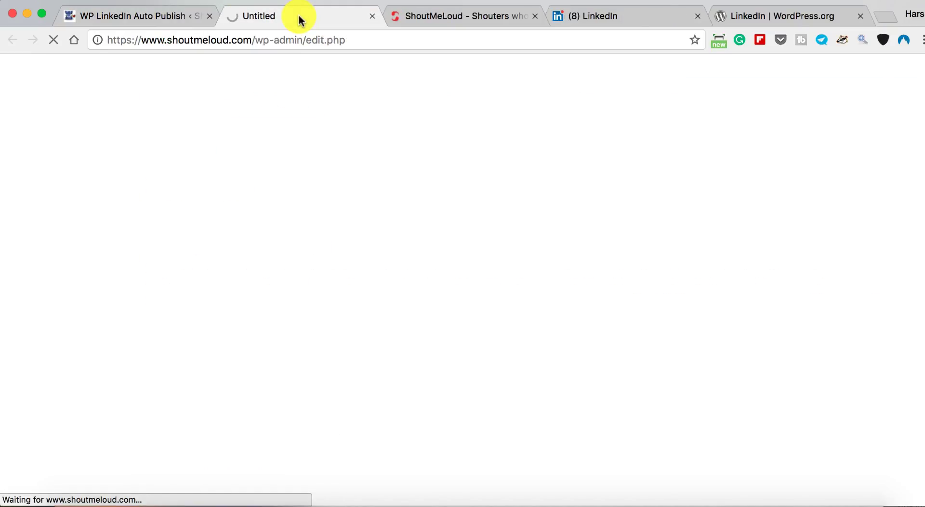
scroll(513, 223, down, 1)
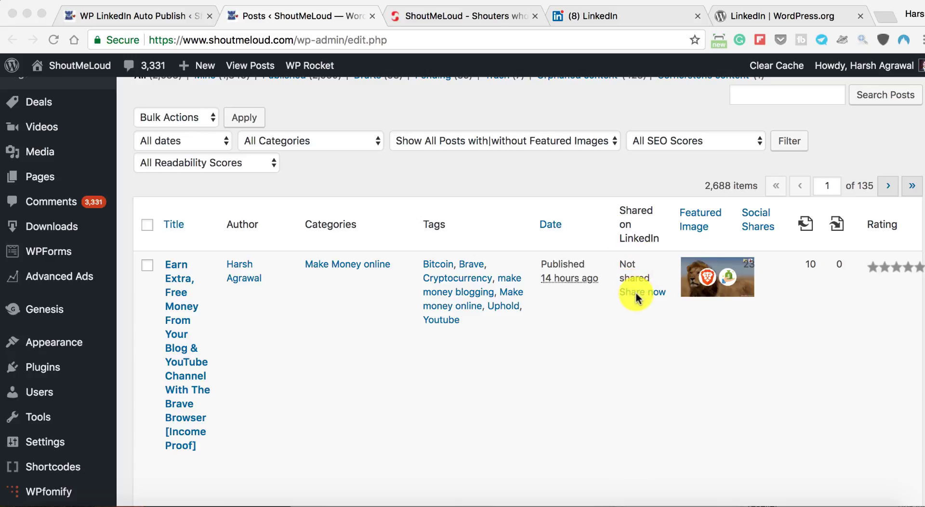
click(177, 17)
scroll(396, 250, down, 4)
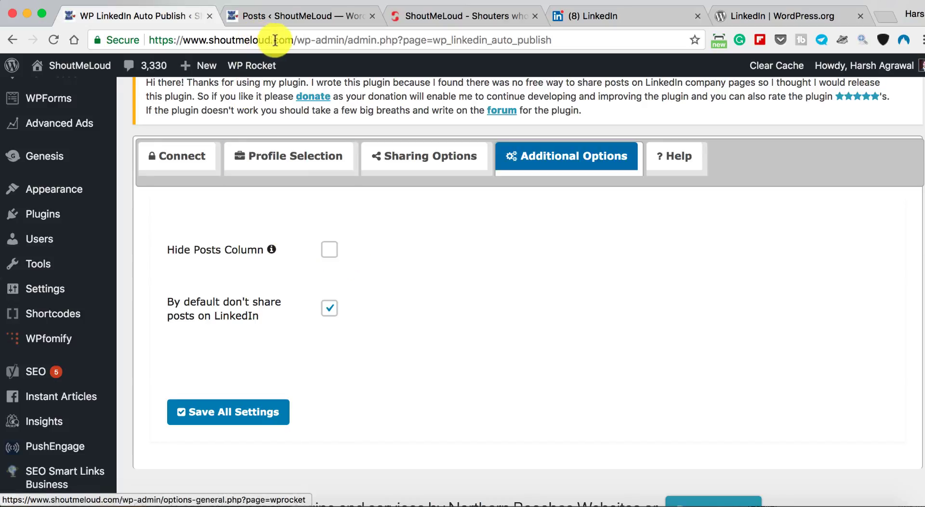
click(279, 17)
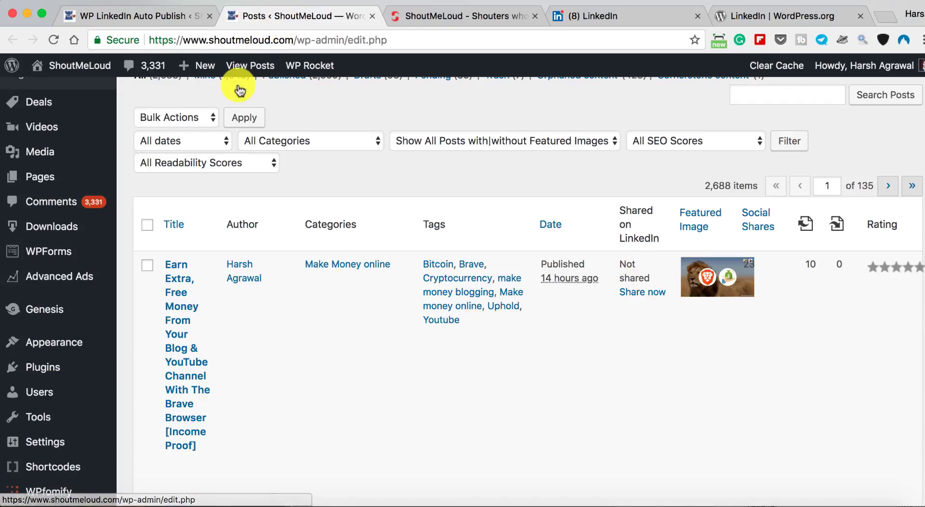
click(161, 16)
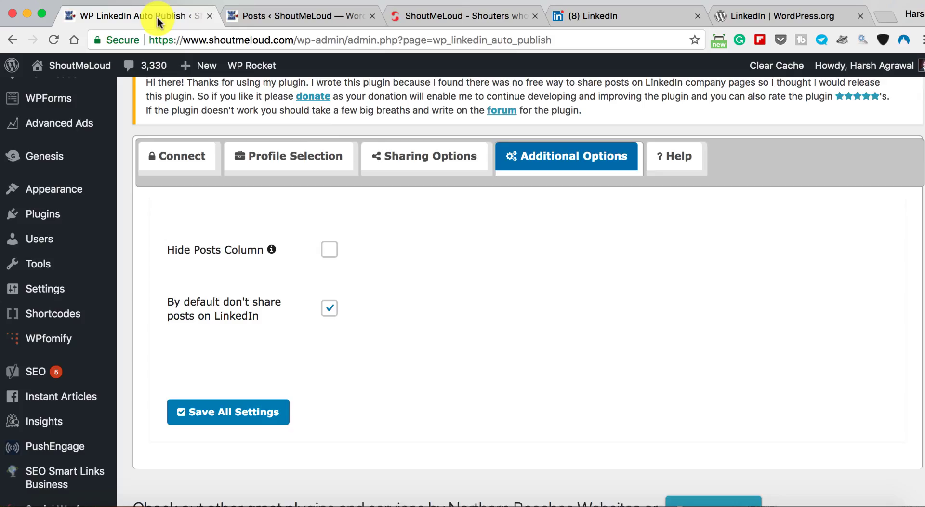
- Toggle Hide Posts Column on and back off, view Profile Selection, then return to Posts
click(329, 251)
click(327, 253)
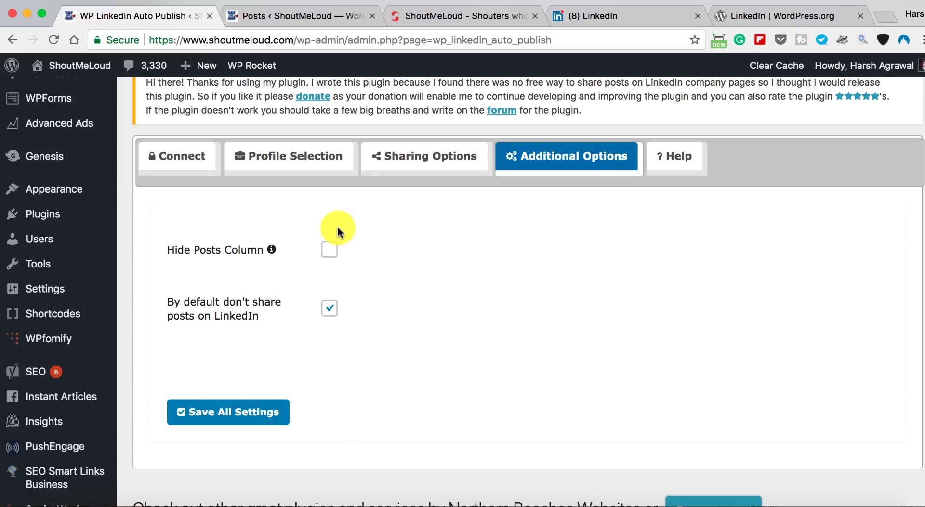
scroll(276, 220, up, 2)
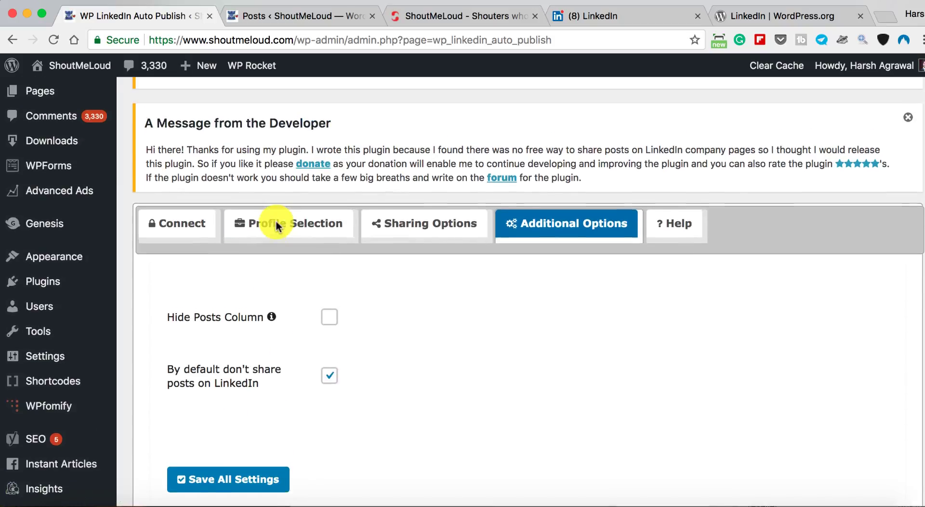
click(276, 225)
scroll(260, 154, up, 5)
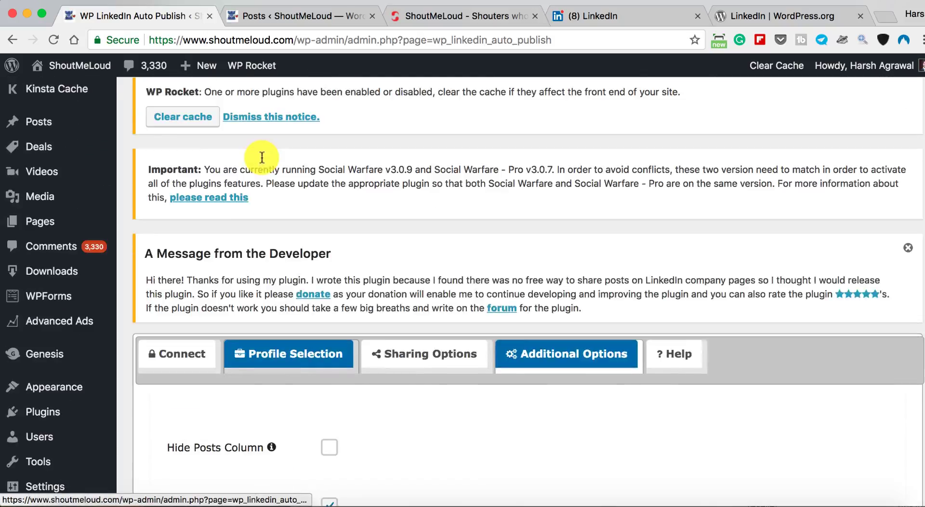
scroll(304, 227, down, 7)
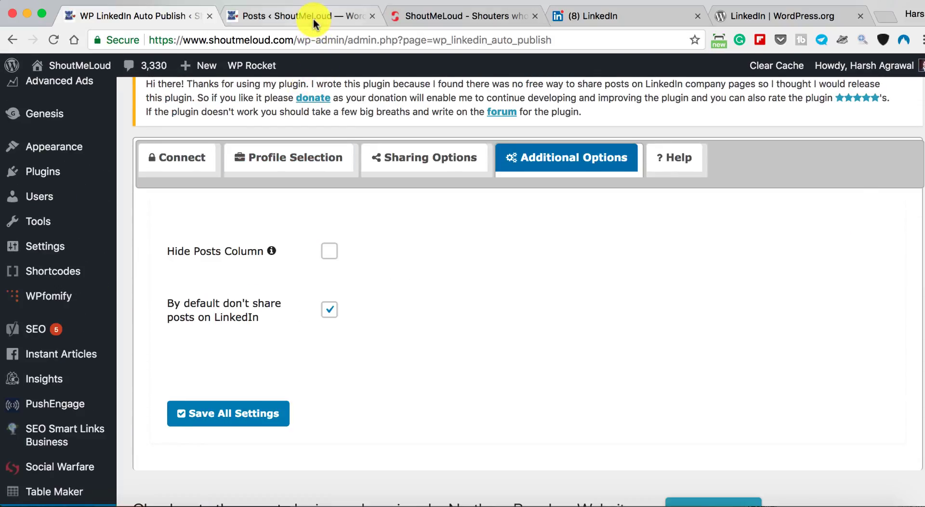
click(314, 18)
scroll(276, 212, down, 1)
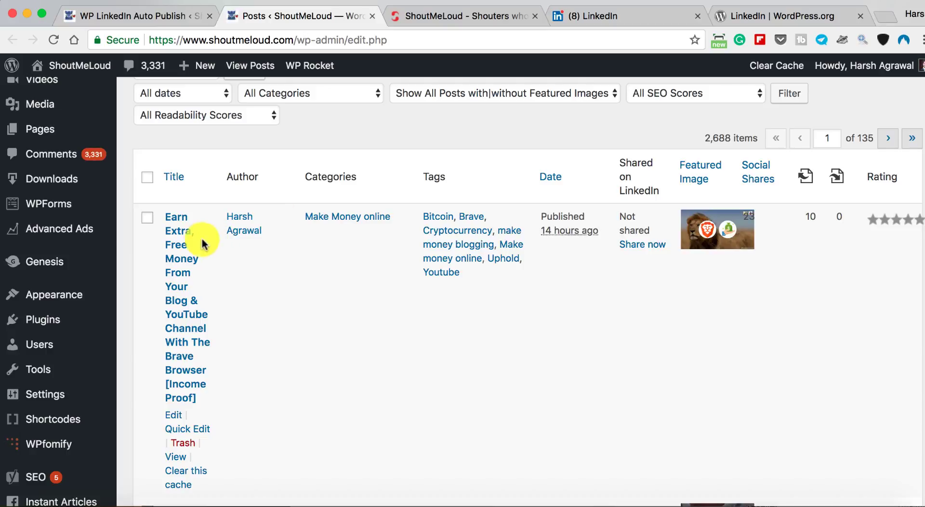
- Open the Brave Browser post's editor in a new tab and tick its Don't share box
super+click(176, 254)
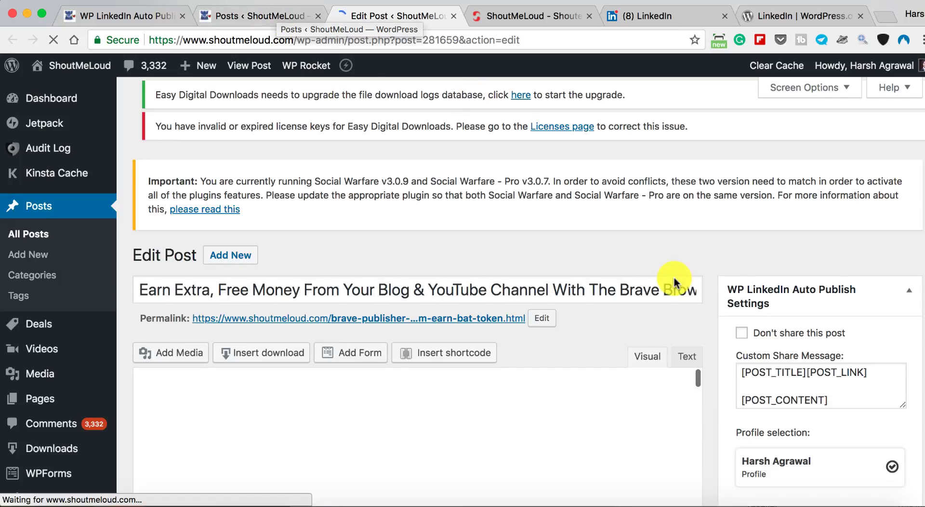
scroll(674, 277, down, 3)
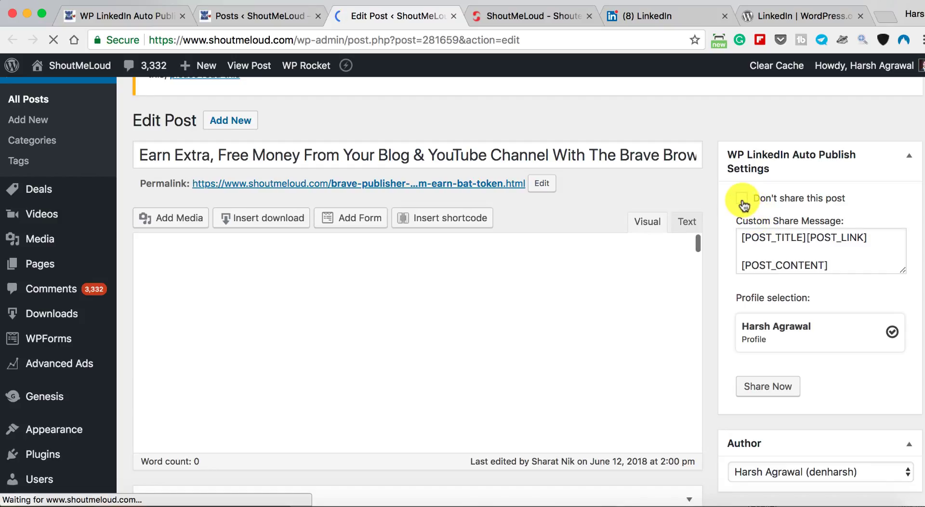
click(743, 199)
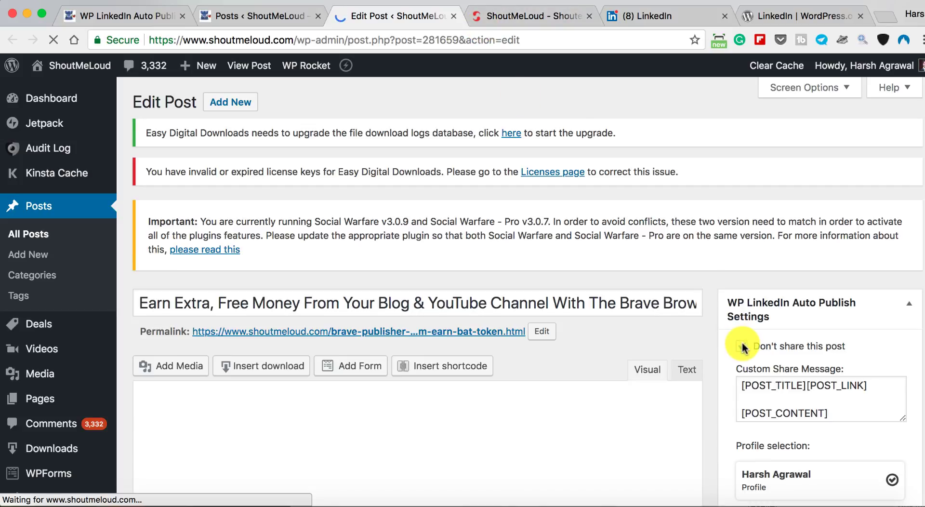
- Share the Brave Browser post to LinkedIn from the Posts list and reload to confirm
click(304, 19)
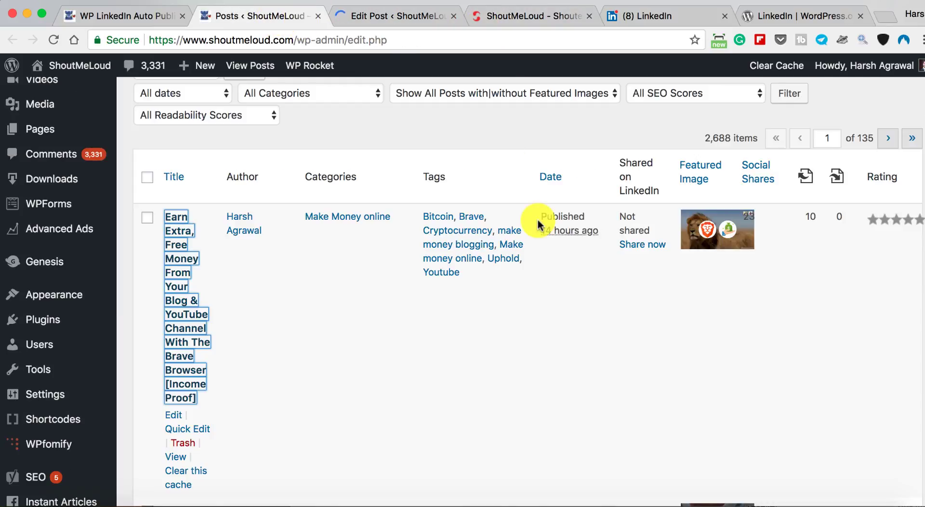
click(637, 245)
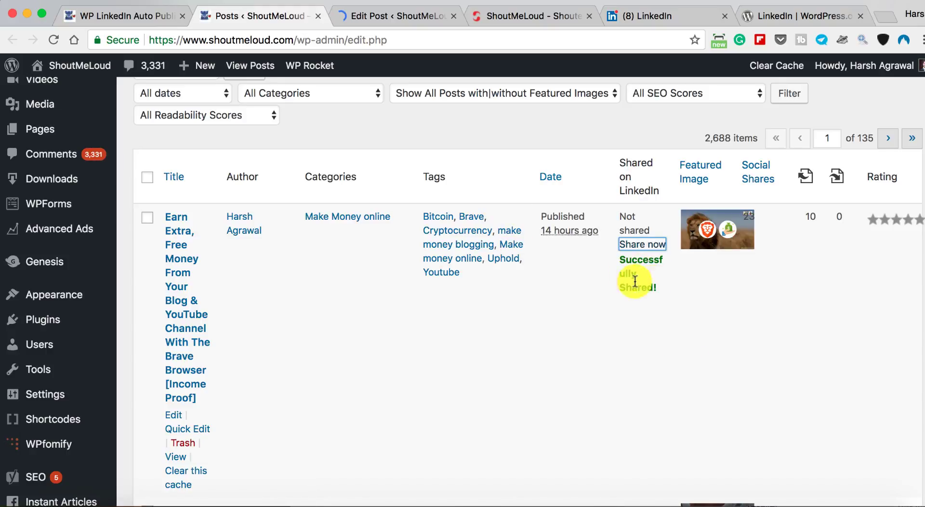
click(53, 40)
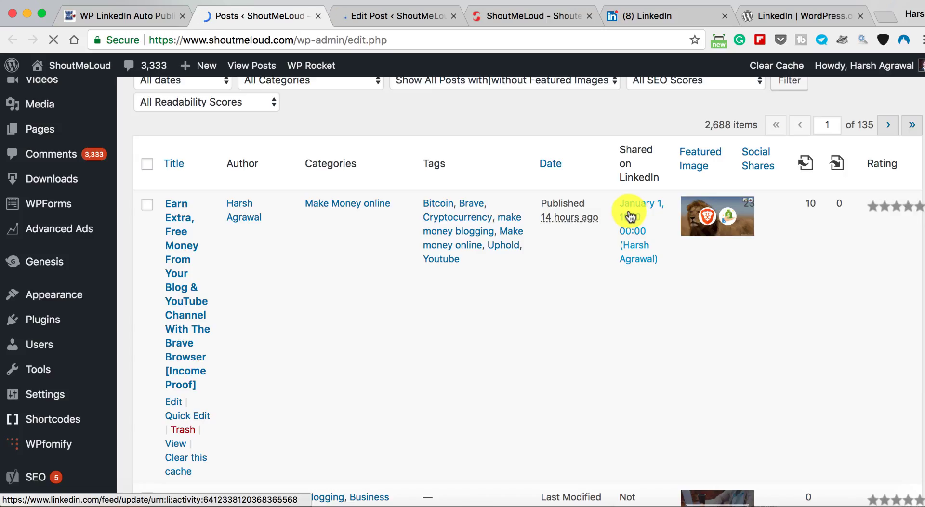
- Open the resulting LinkedIn post in a new tab and select its opening lines
click(630, 216)
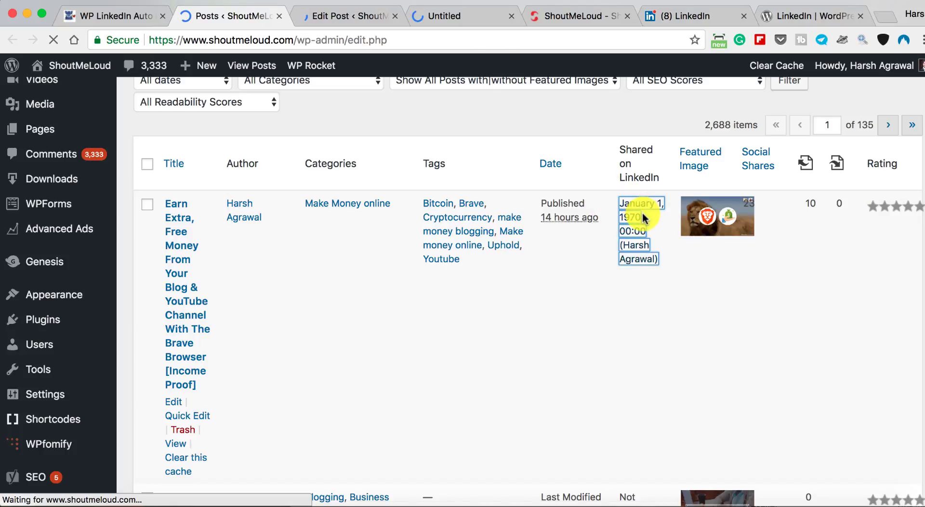
drag(434, 16, 308, 16)
key(ctrl+Tab)
key(ctrl+shift+Tab)
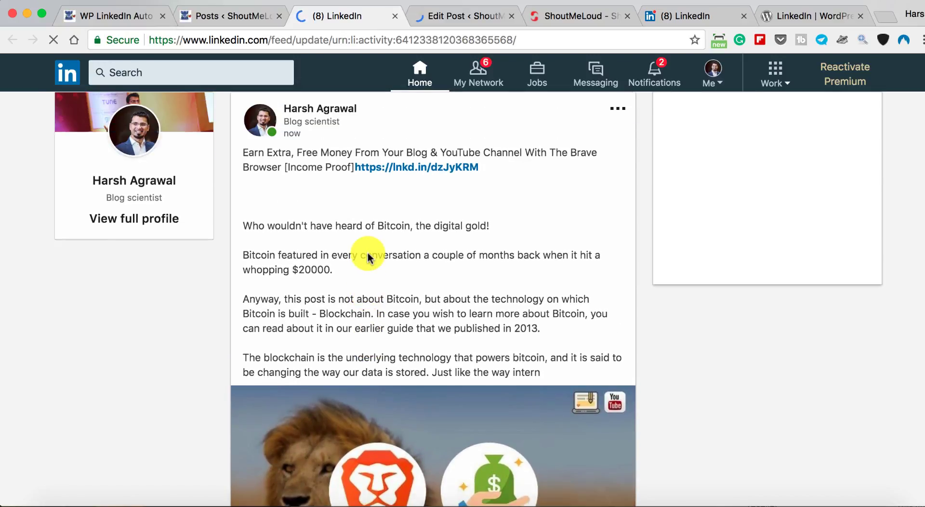
scroll(369, 256, up, 1)
scroll(368, 250, down, 3)
scroll(347, 192, up, 2)
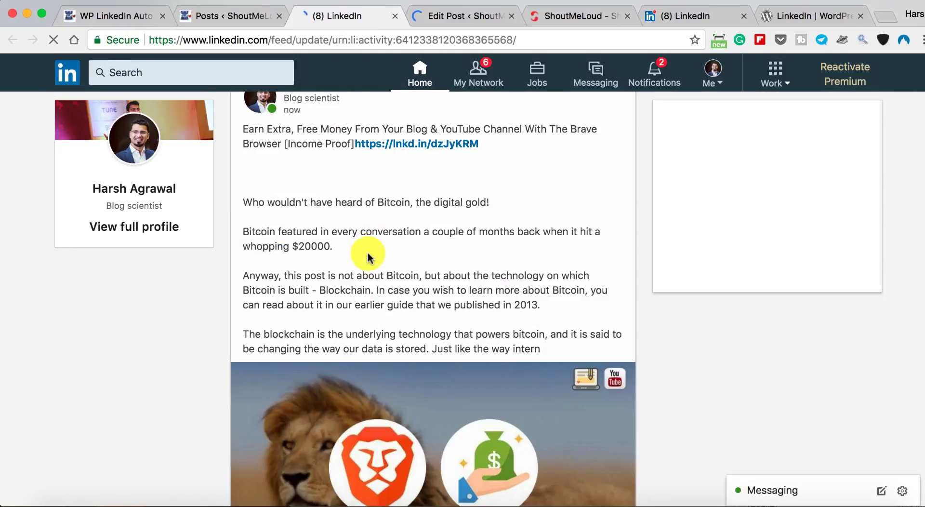
drag(244, 201, 458, 232)
- Compare the Sharing Options share message with the published LinkedIn post
click(120, 17)
click(299, 159)
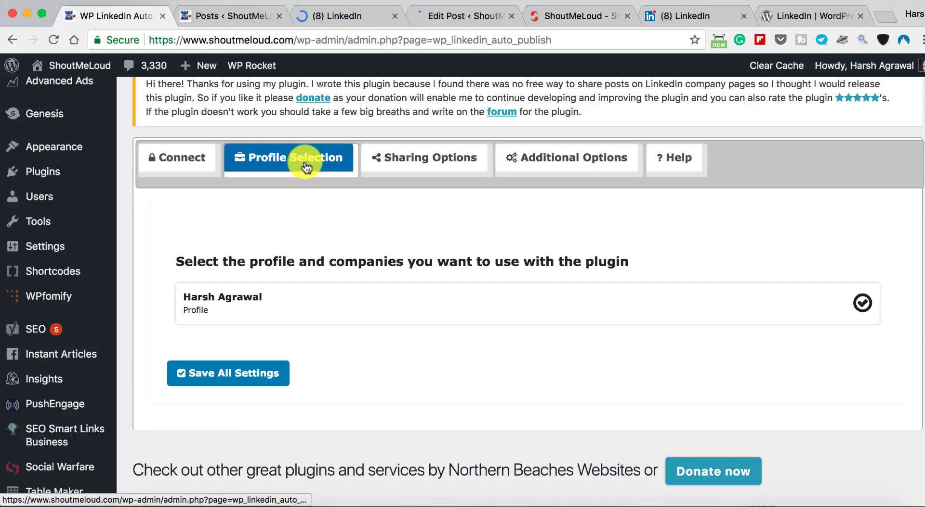
click(402, 158)
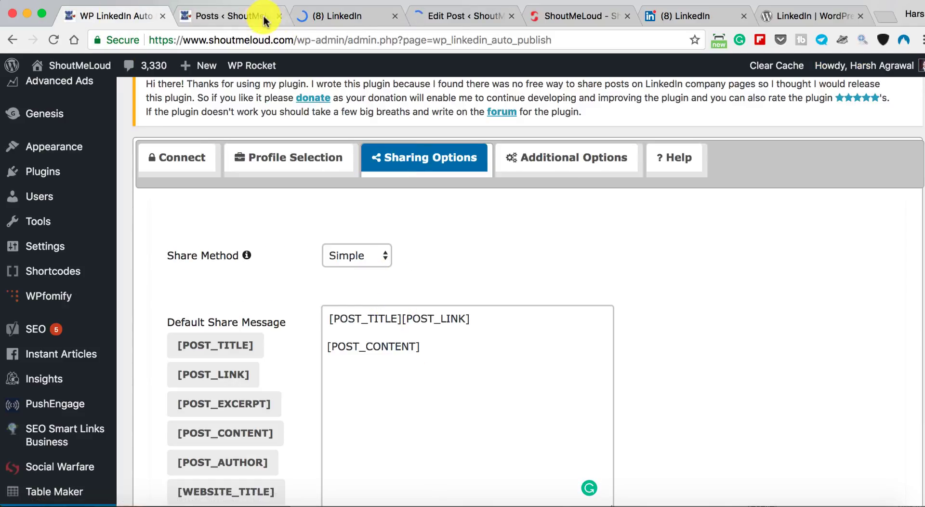
click(343, 16)
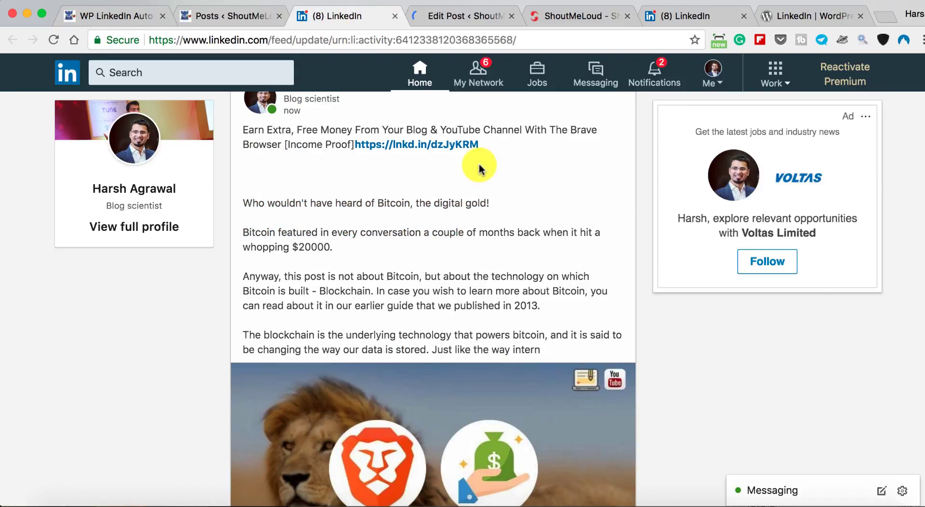
click(140, 16)
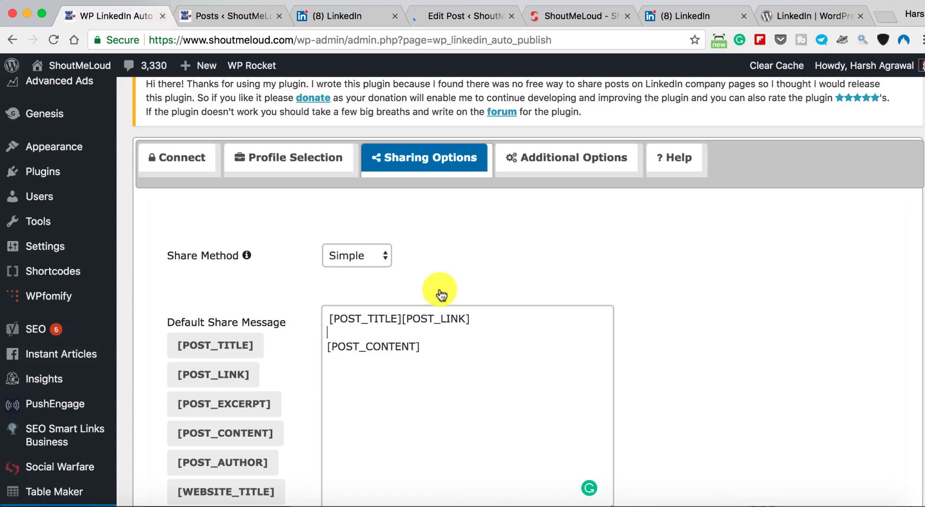
- Put [POST_LINK] on a new line after [POST_TITLE] and save all settings
click(402, 318)
key(Return)
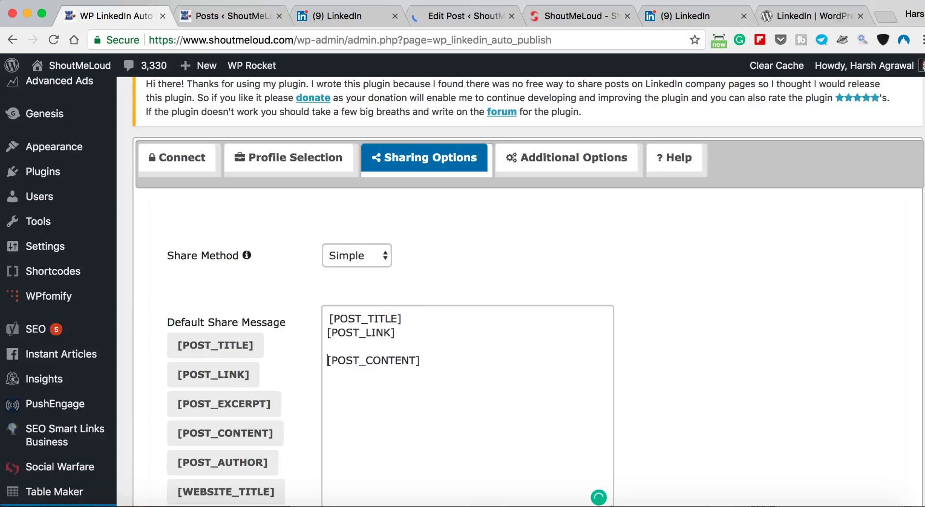
click(330, 318)
scroll(404, 273, down, 10)
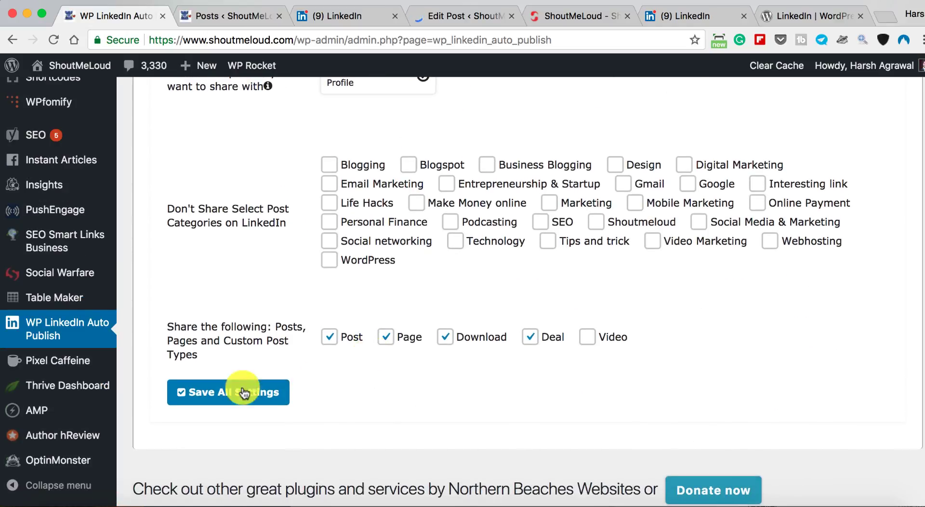
click(244, 393)
click(331, 16)
scroll(394, 220, down, 1)
- Scroll through the auto-published Brave Browser post on the LinkedIn feed
scroll(393, 220, down, 4)
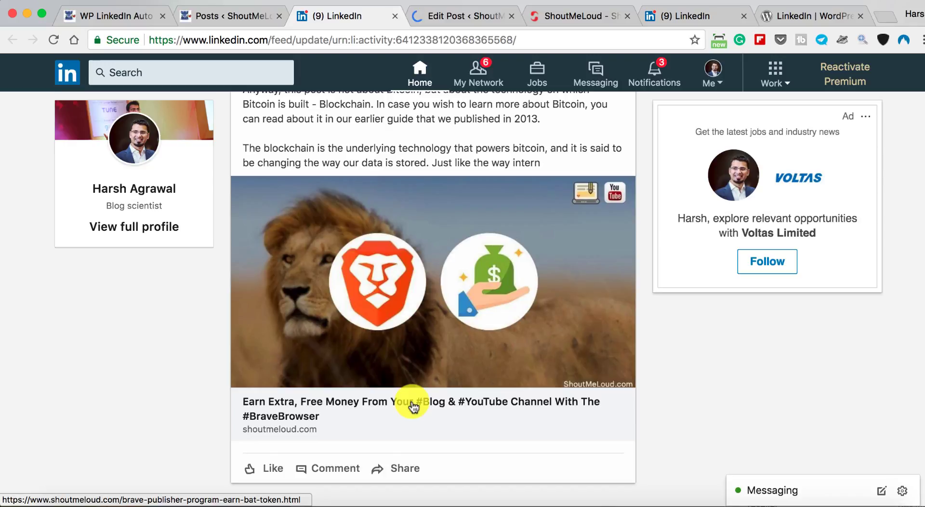
scroll(413, 407, up, 5)
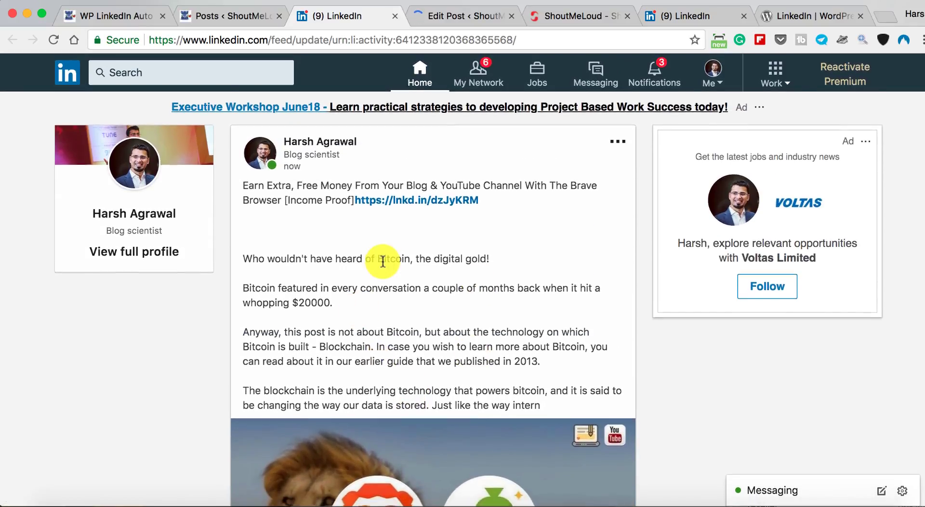
scroll(383, 261, down, 5)
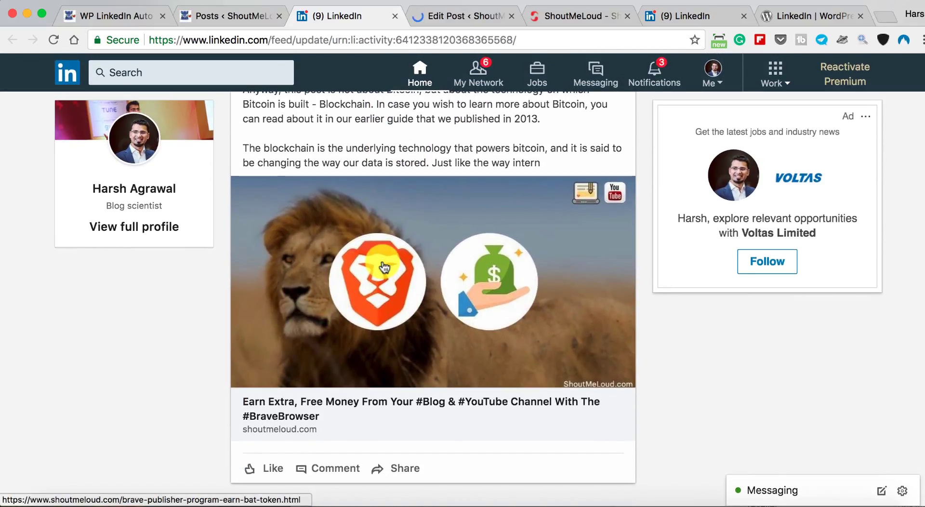
scroll(384, 266, up, 5)
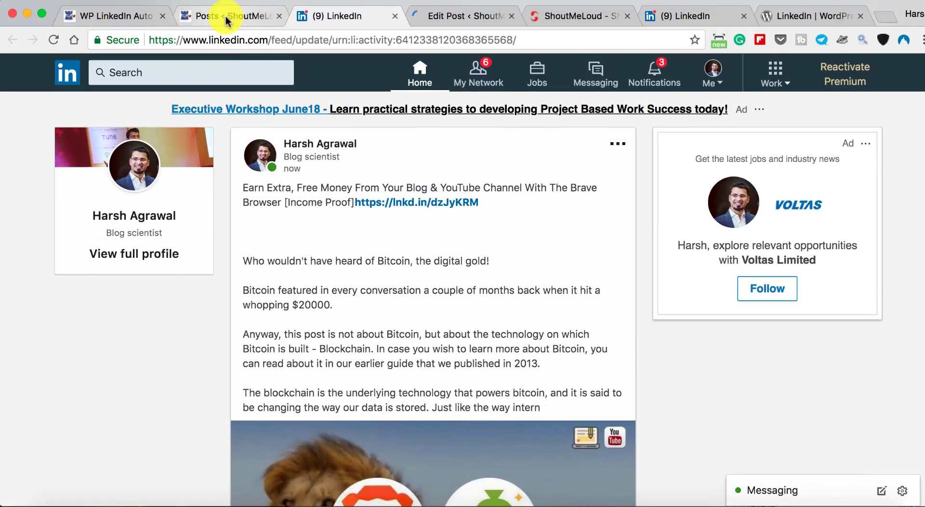
- Glance at the plugin settings and WordPress posts list, then return to the LinkedIn post
click(130, 21)
click(212, 16)
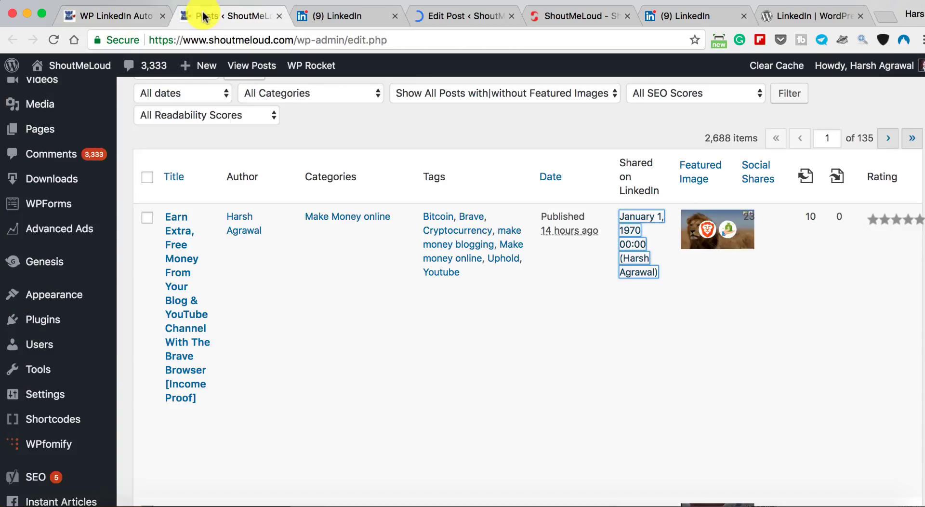
click(322, 17)
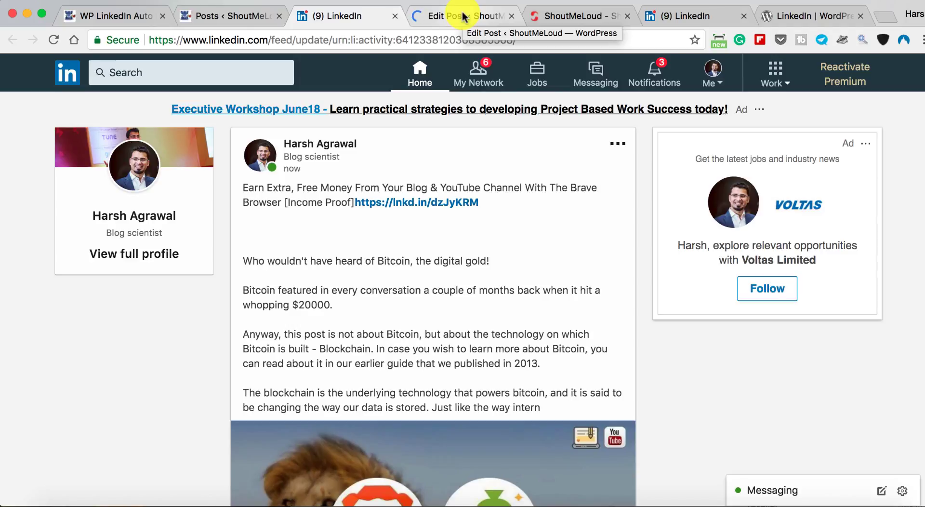
- On the WordPress.org linkedin tag page, highlight WP LinkedIn Auto Publish's 3,000+ installations, name and author
click(810, 16)
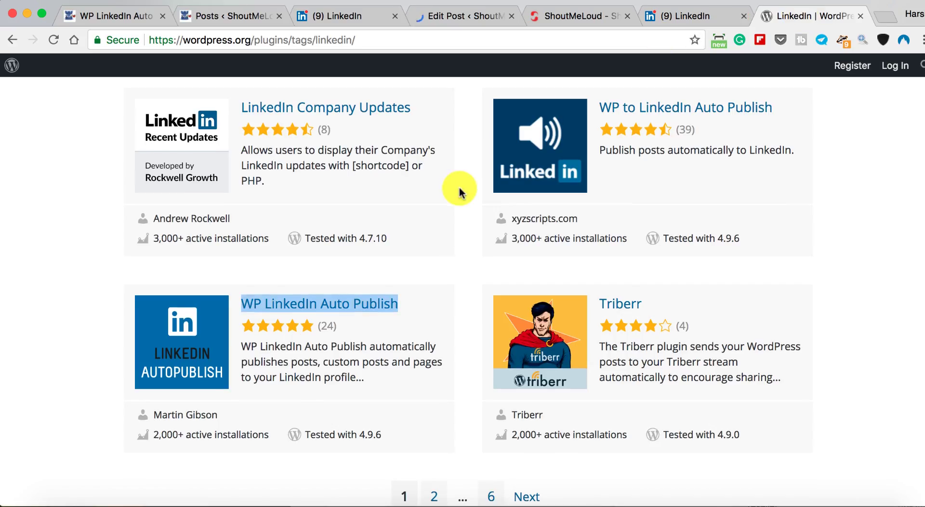
scroll(459, 188, up, 2)
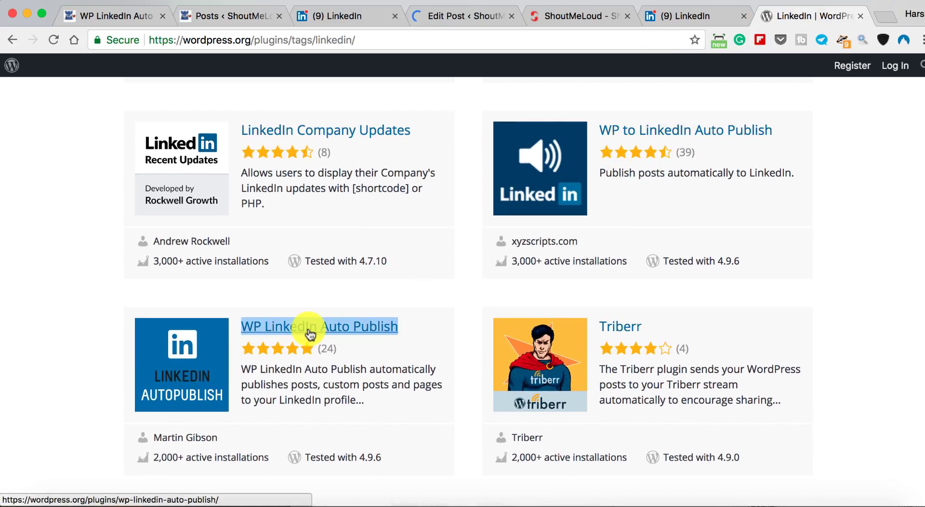
drag(513, 261, 625, 261)
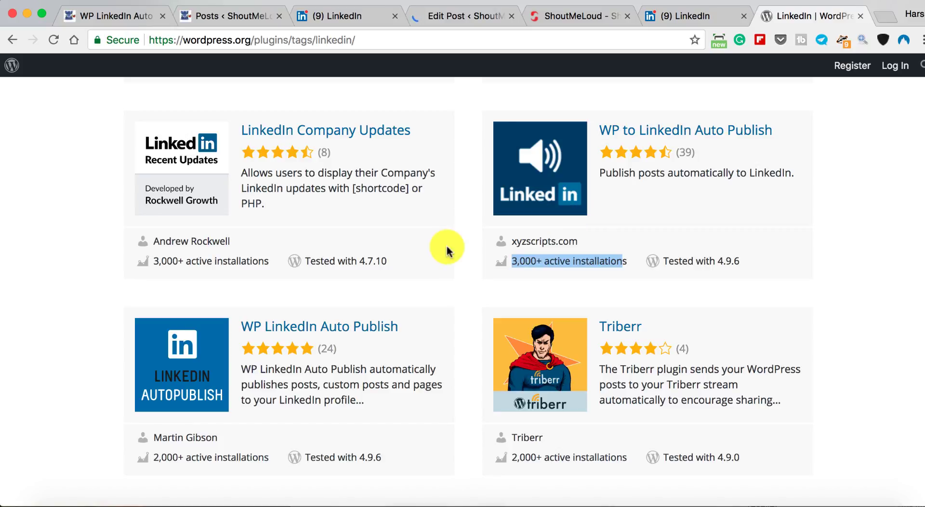
drag(436, 324, 244, 323)
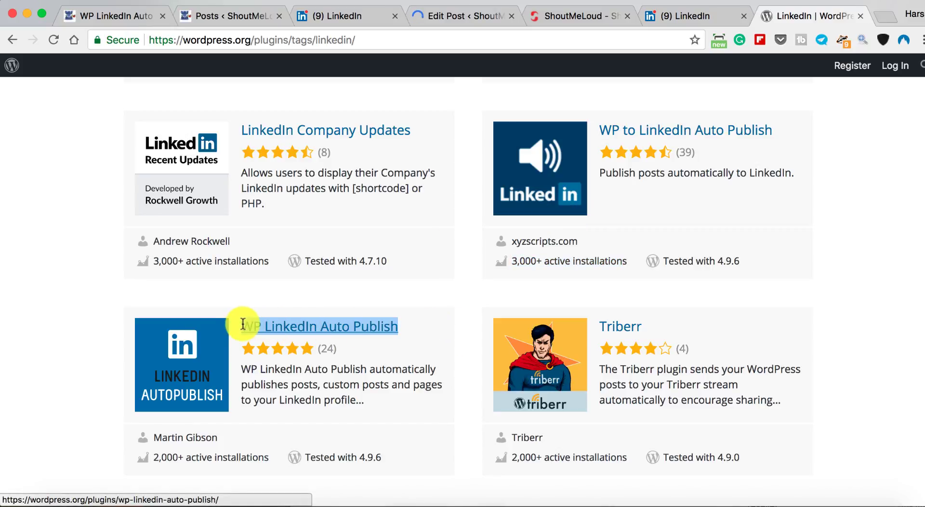
drag(221, 438, 154, 438)
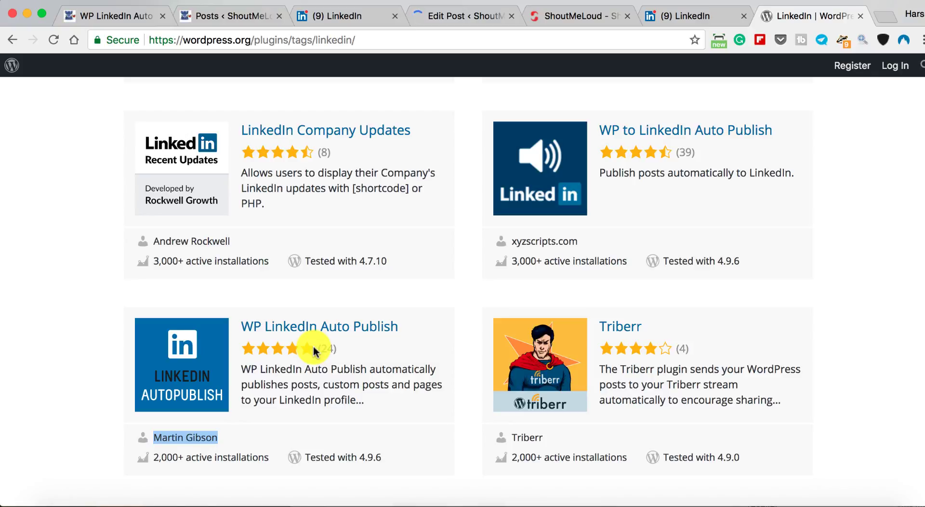
click(327, 20)
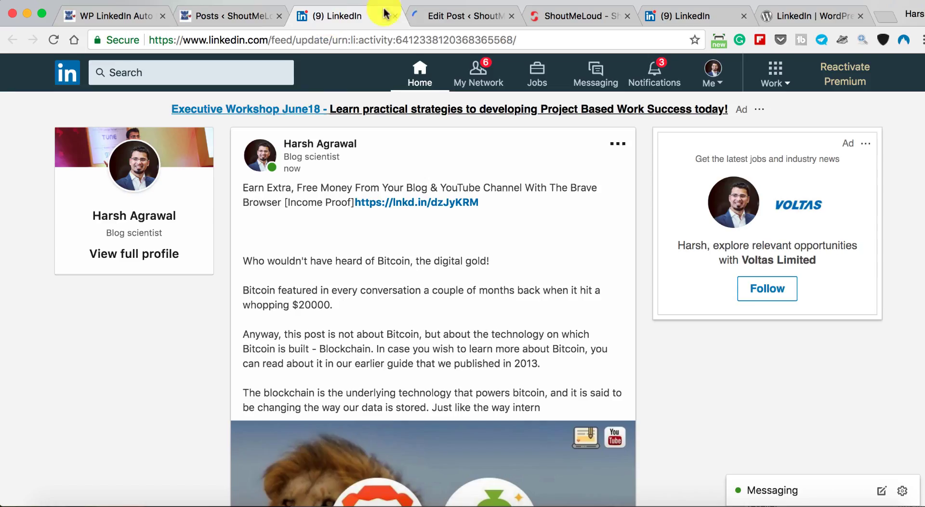
click(135, 18)
click(332, 16)
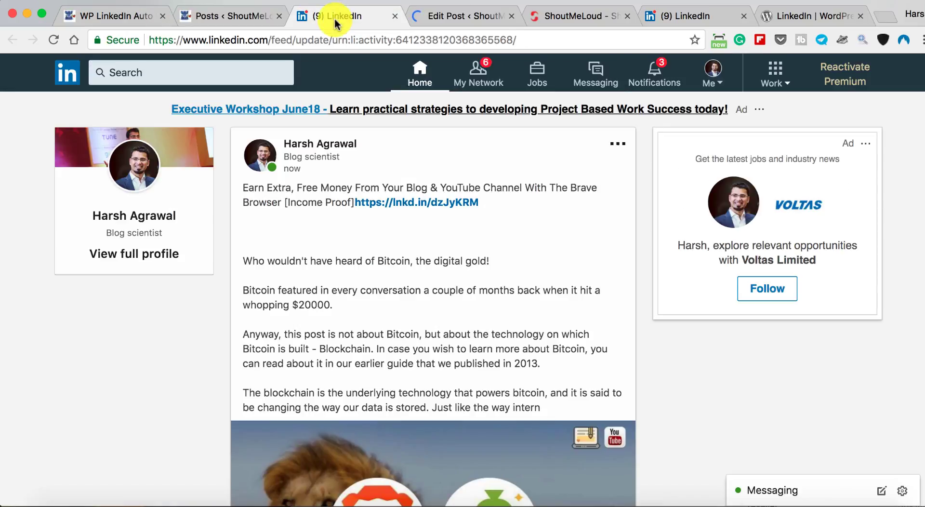